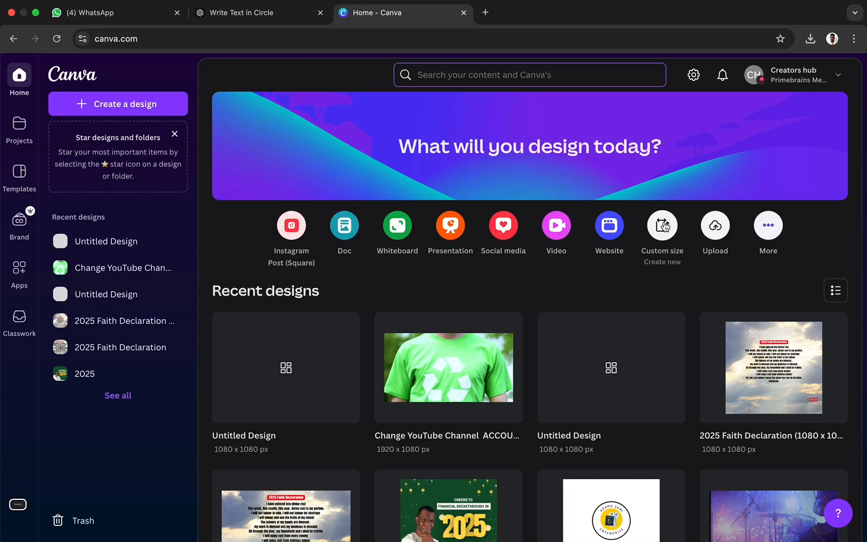
- Create a new custom-size design measuring 1080 × 1080 px
{"action": "left_click", "coordinate": [664, 225]}
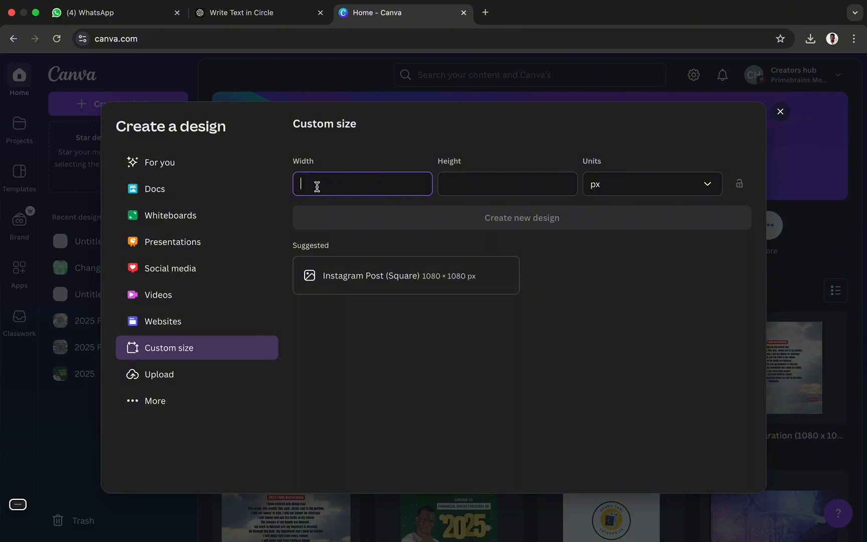
{"action": "type", "text": "10"}
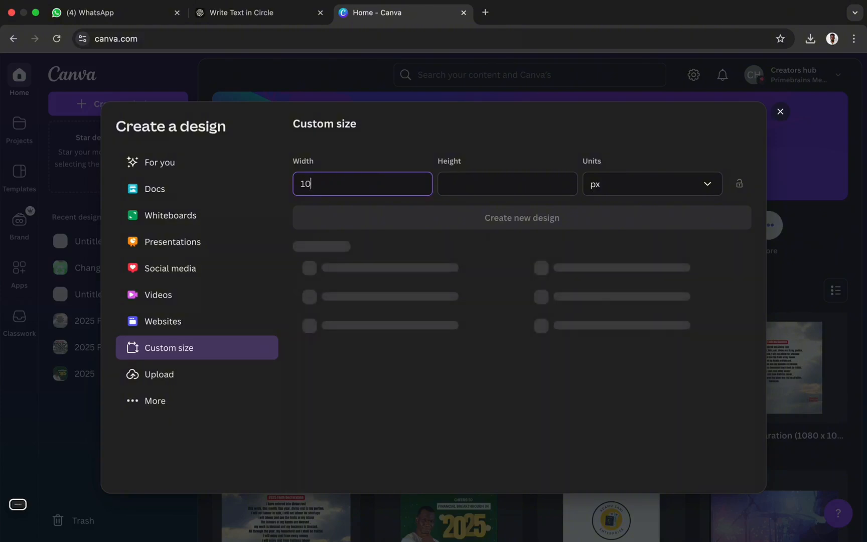
{"action": "type", "text": "80"}
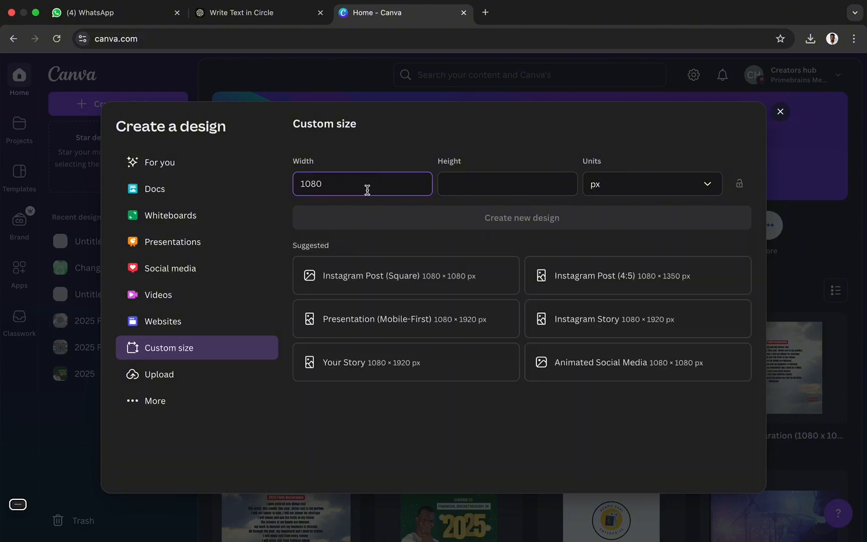
{"action": "left_click", "coordinate": [460, 176]}
{"action": "type", "text": "1"}
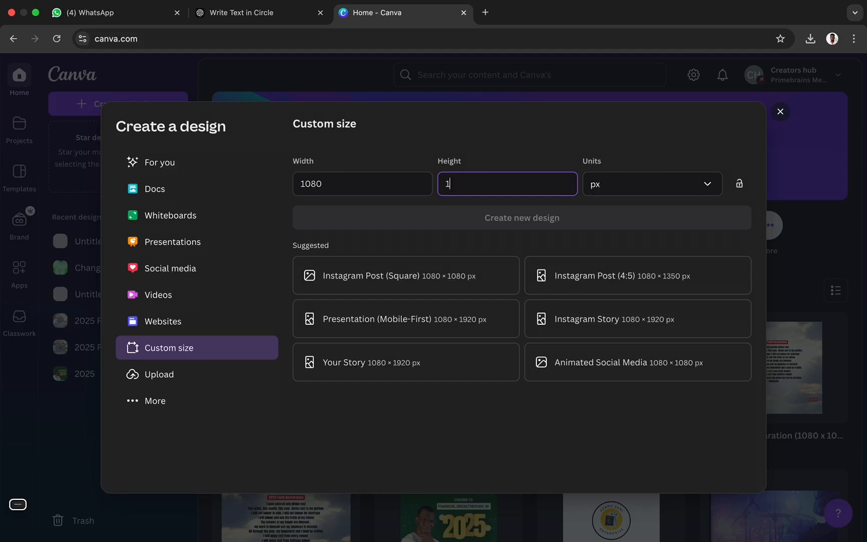
{"action": "type", "text": "080"}
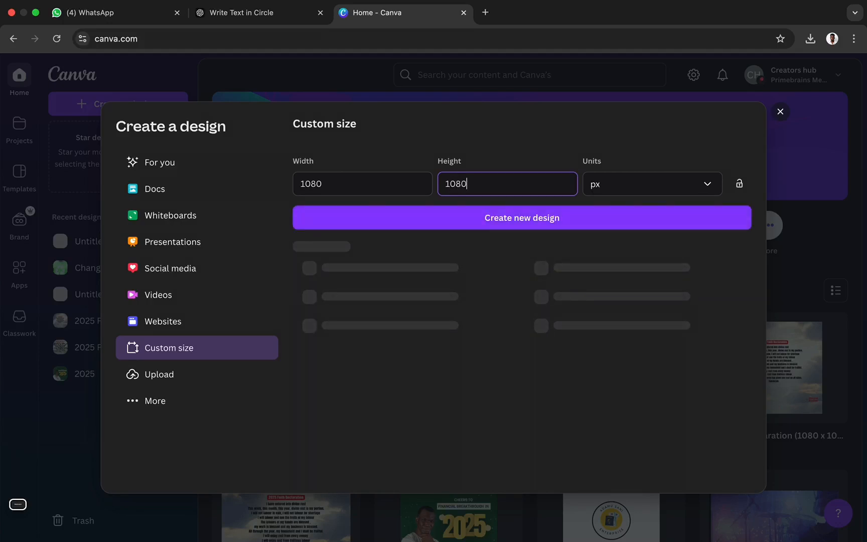
{"action": "left_click", "coordinate": [530, 220]}
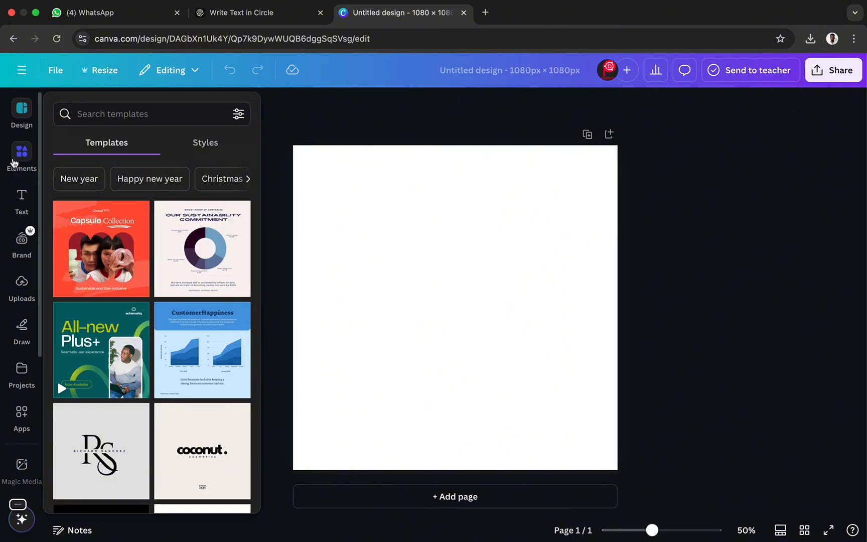
- Search the elements library for "tshirt mockup"
{"action": "left_click", "coordinate": [17, 159]}
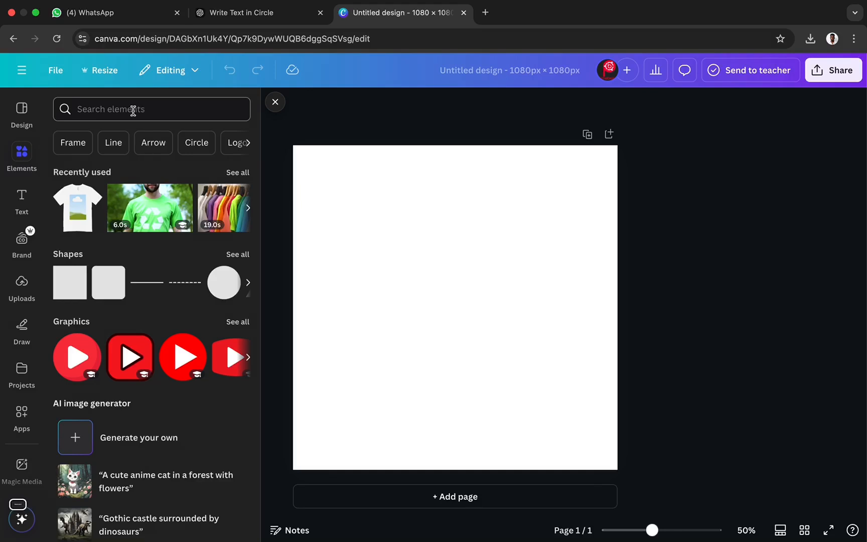
{"action": "left_click", "coordinate": [116, 109]}
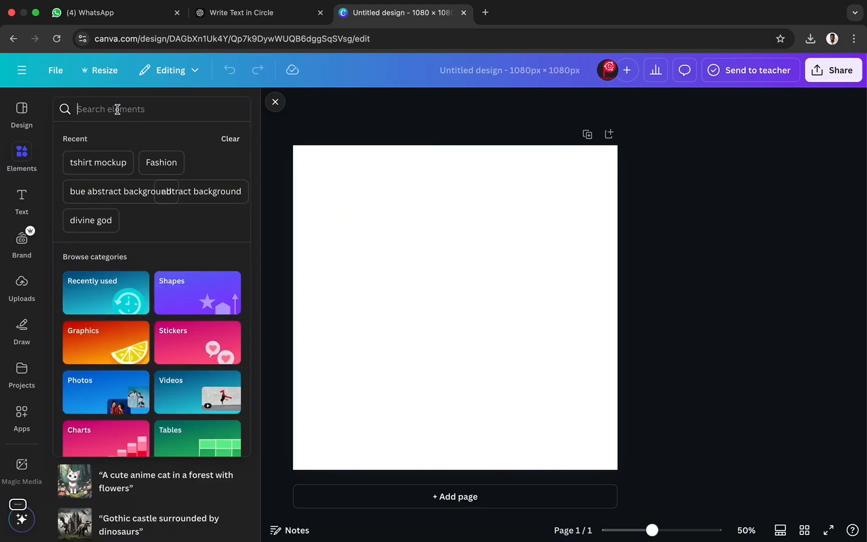
{"action": "type", "text": "ts"}
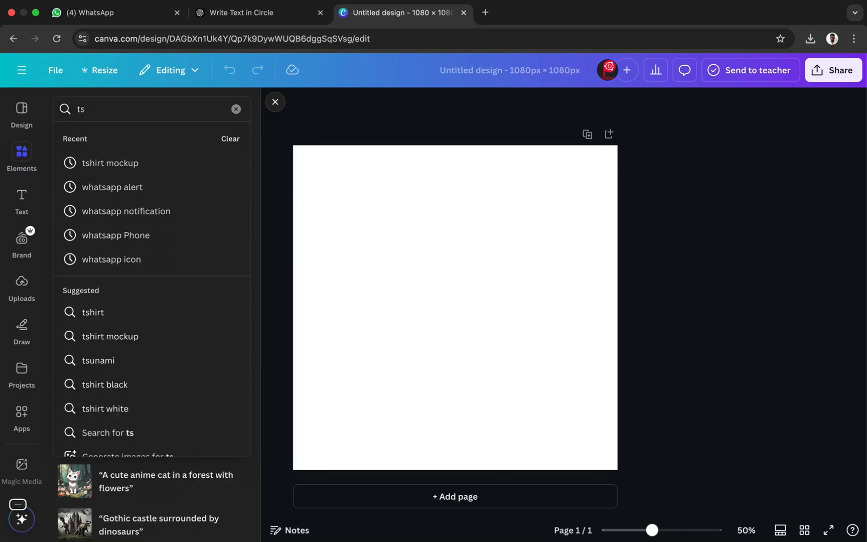
{"action": "type", "text": "hirt"}
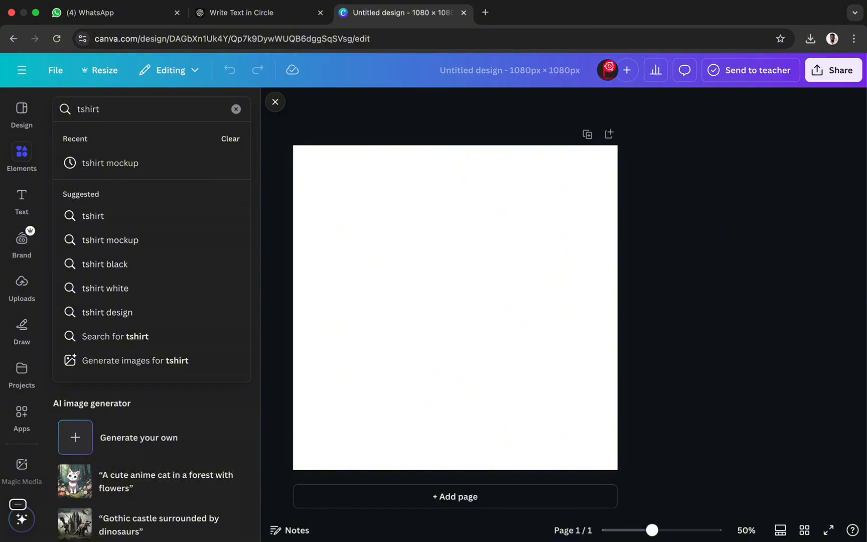
{"action": "type", "text": " mockup"}
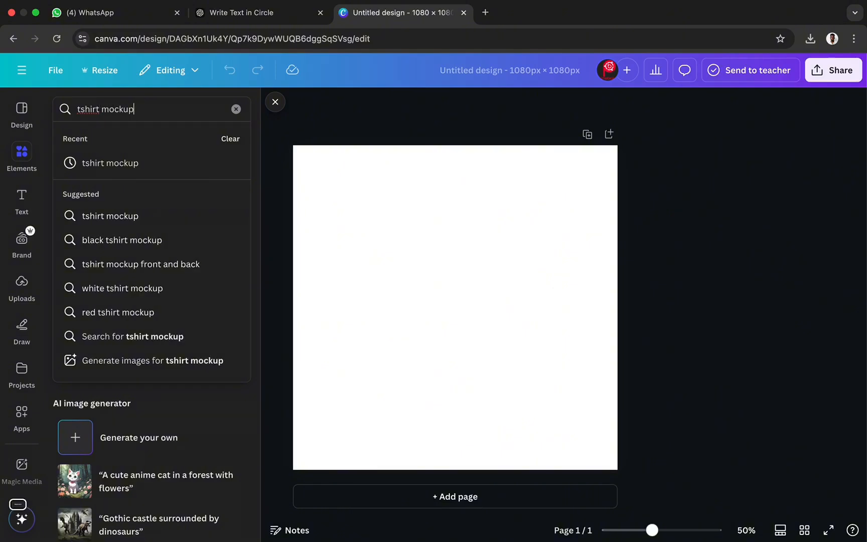
{"action": "key", "text": "Return"}
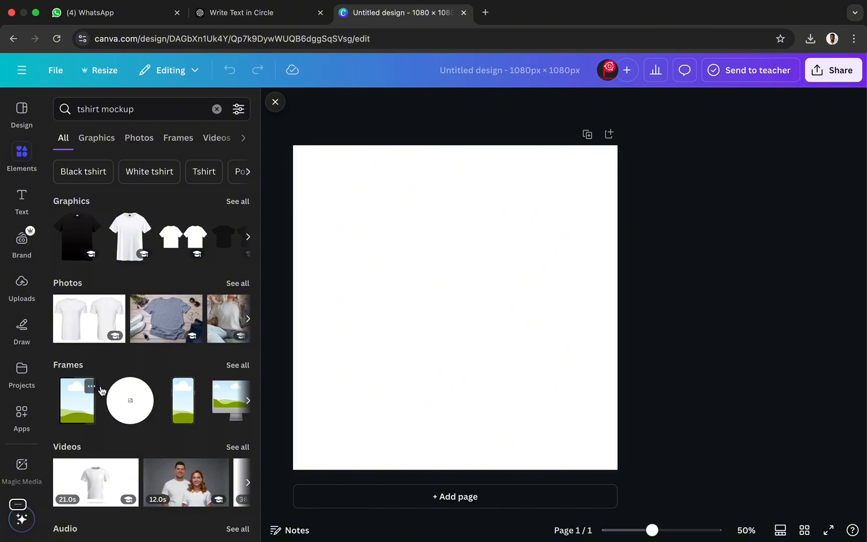
- Show all mockup results and add the white short-sleeved T-shirt mockup with the tall print area to the page
{"action": "scroll", "coordinate": [102, 391], "scroll_direction": "down", "scroll_amount": 1}
{"action": "scroll", "coordinate": [102, 392], "scroll_direction": "down", "scroll_amount": 5}
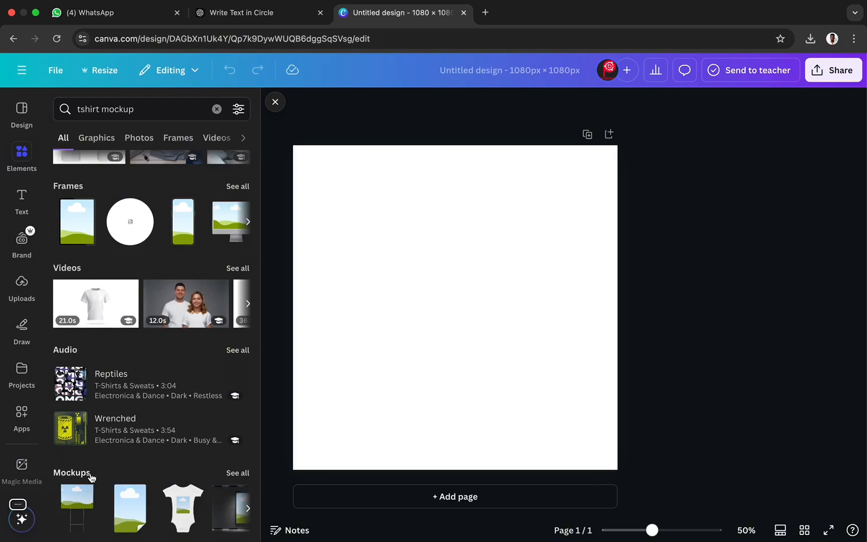
{"action": "left_click", "coordinate": [239, 474]}
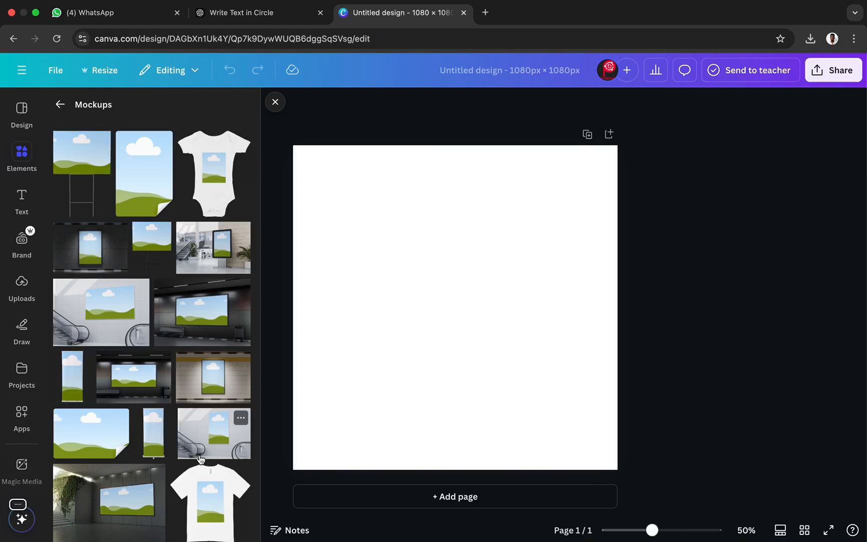
{"action": "scroll", "coordinate": [200, 459], "scroll_direction": "down", "scroll_amount": 5}
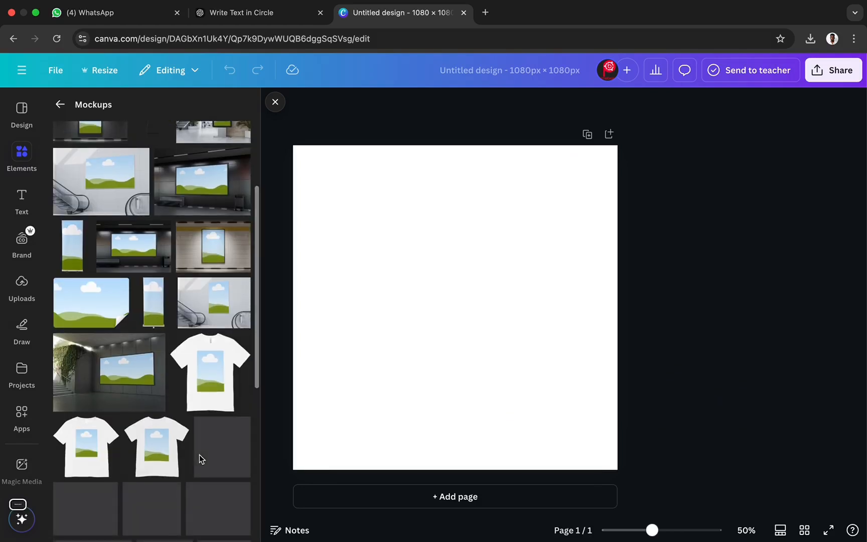
{"action": "scroll", "coordinate": [200, 460], "scroll_direction": "down", "scroll_amount": 2}
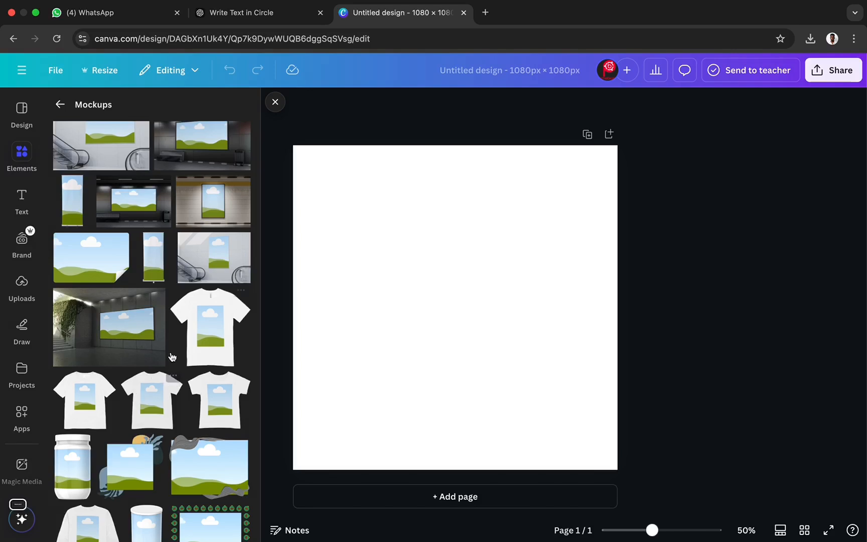
{"action": "left_click", "coordinate": [211, 328]}
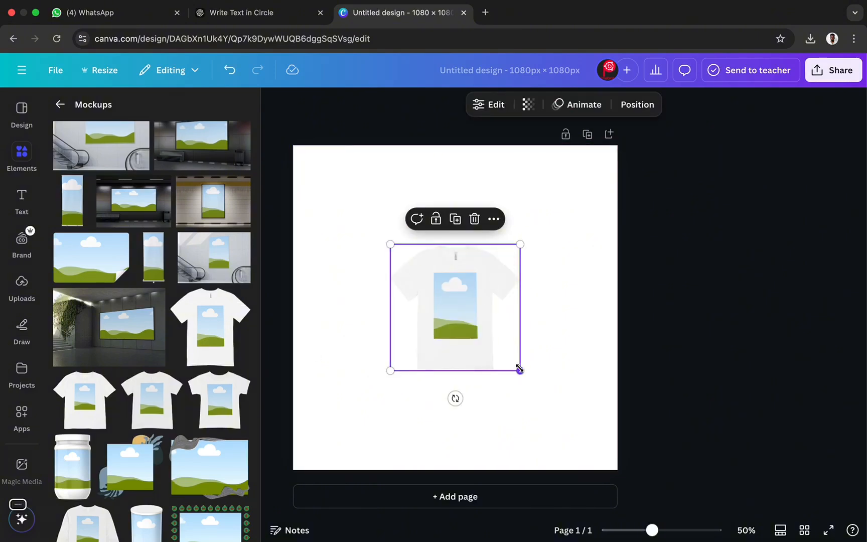
- Enlarge the T-shirt mockup to fill most of the page and centre it horizontally, slightly above the middle
{"action": "left_click_drag", "start_coordinate": [520, 370], "coordinate": [591, 446]}
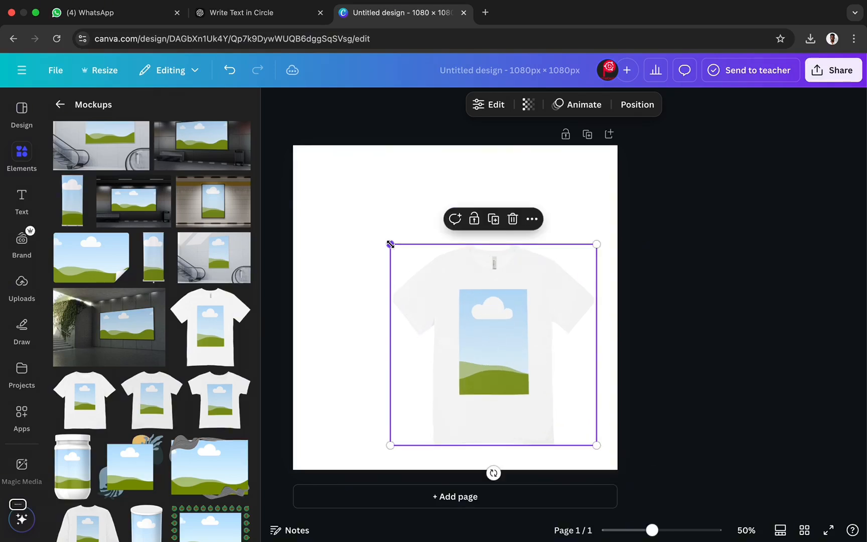
{"action": "left_click_drag", "start_coordinate": [335, 221], "coordinate": [311, 195]}
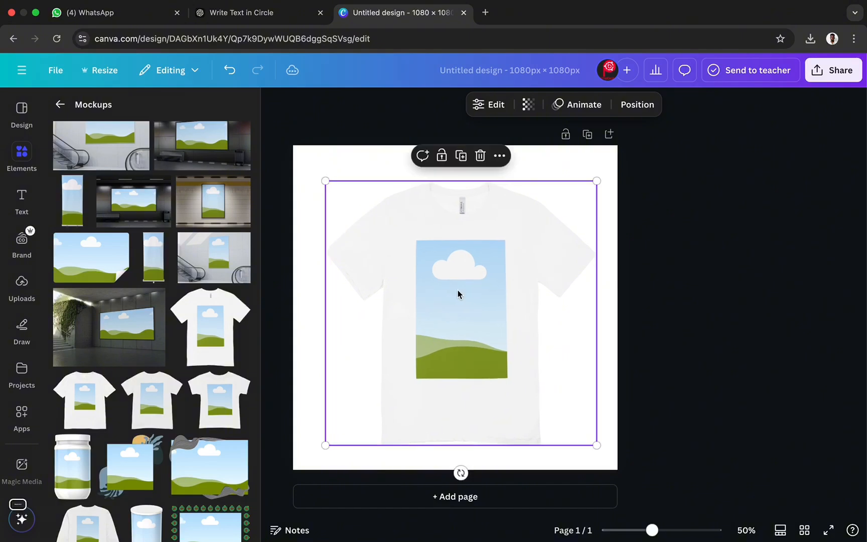
{"action": "left_click_drag", "start_coordinate": [469, 276], "coordinate": [469, 276]}
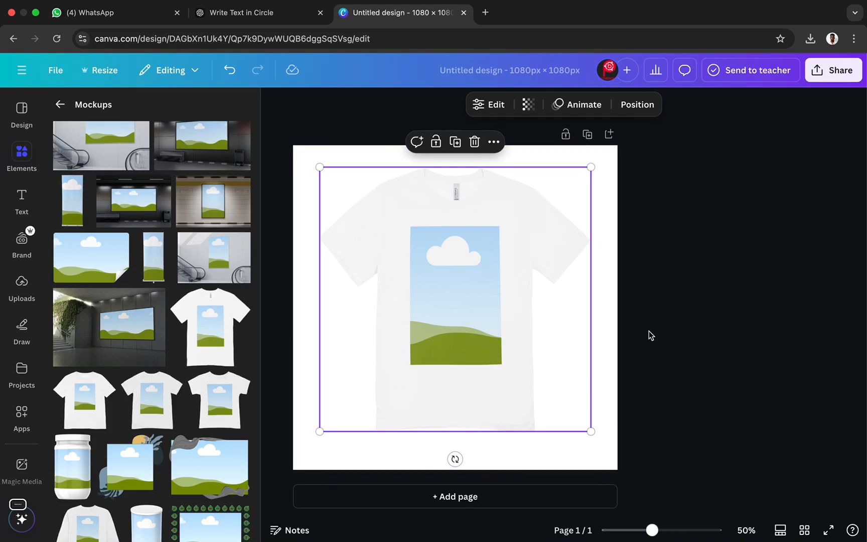
{"action": "left_click", "coordinate": [667, 319]}
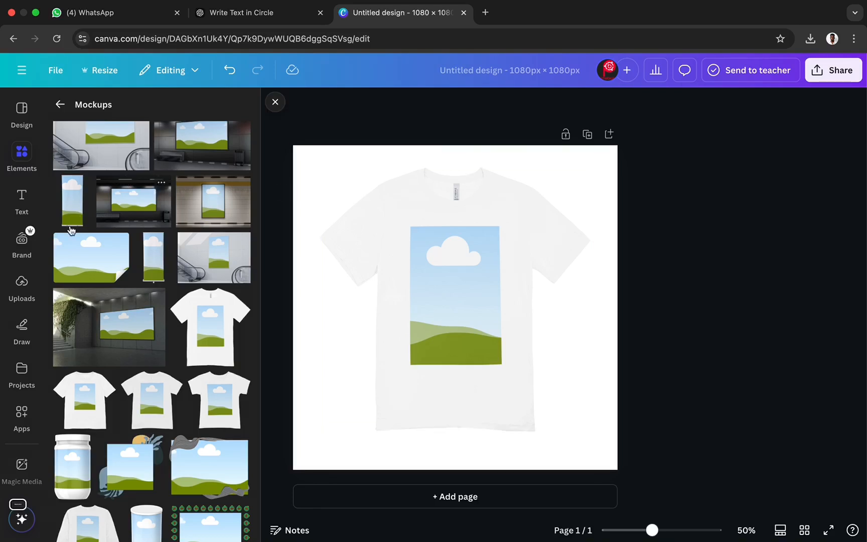
- Place the uploaded green-on-black "Money Rules the World" image into the T-shirt mockup's print area
{"action": "left_click", "coordinate": [22, 293]}
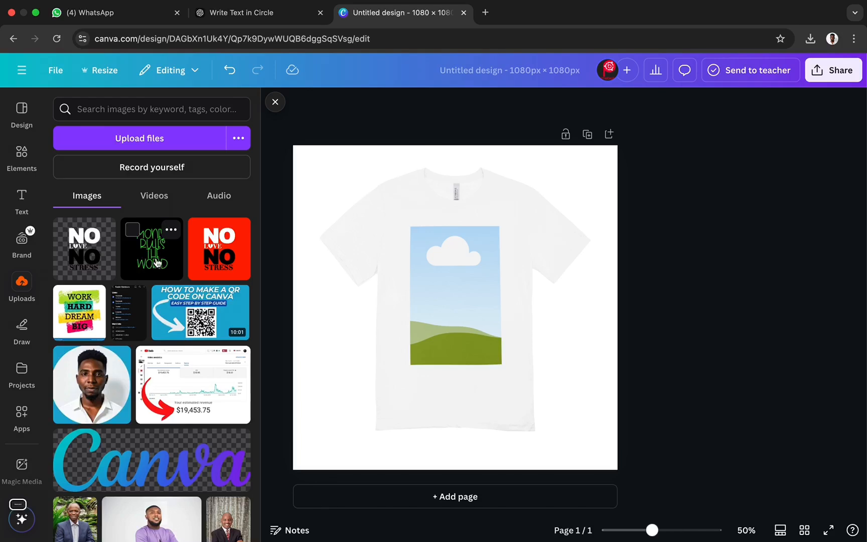
{"action": "left_click_drag", "start_coordinate": [153, 256], "coordinate": [461, 274]}
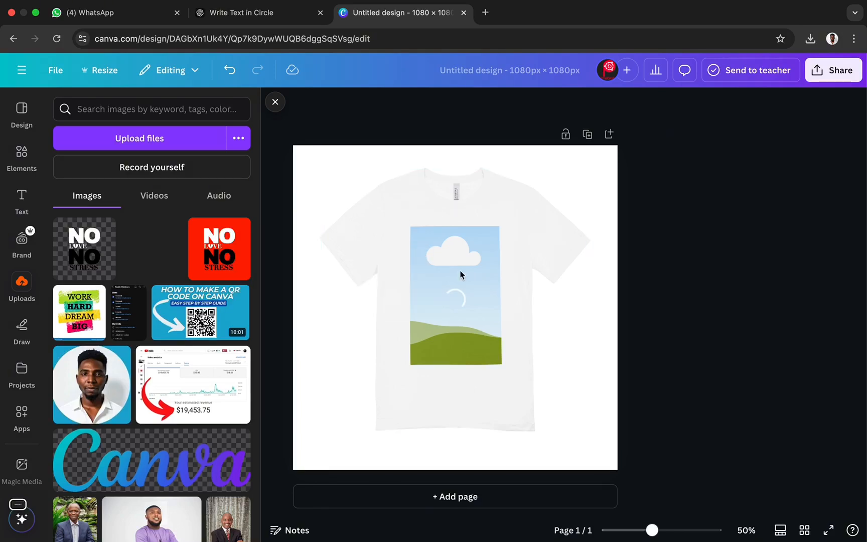
{"action": "left_click", "coordinate": [594, 345]}
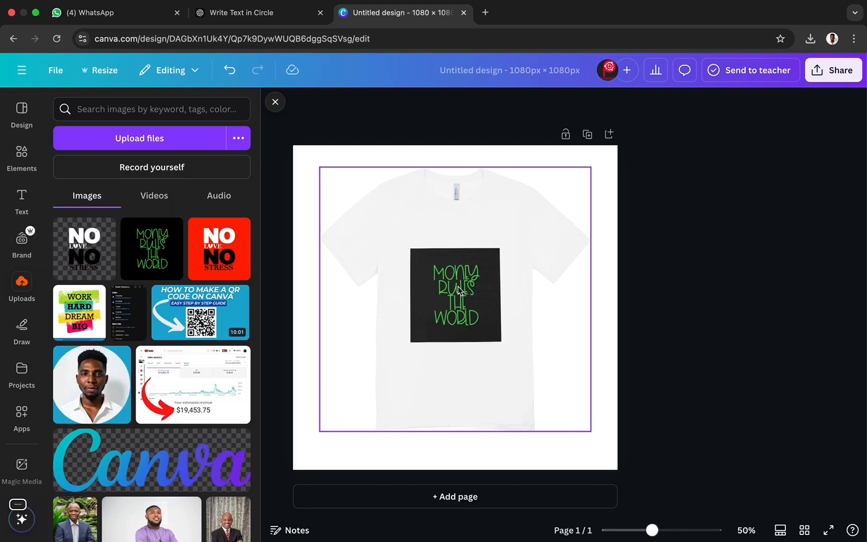
- Change the T-shirt mockup's color to black from the Center of Life palette and apply the change
{"action": "left_click", "coordinate": [467, 213]}
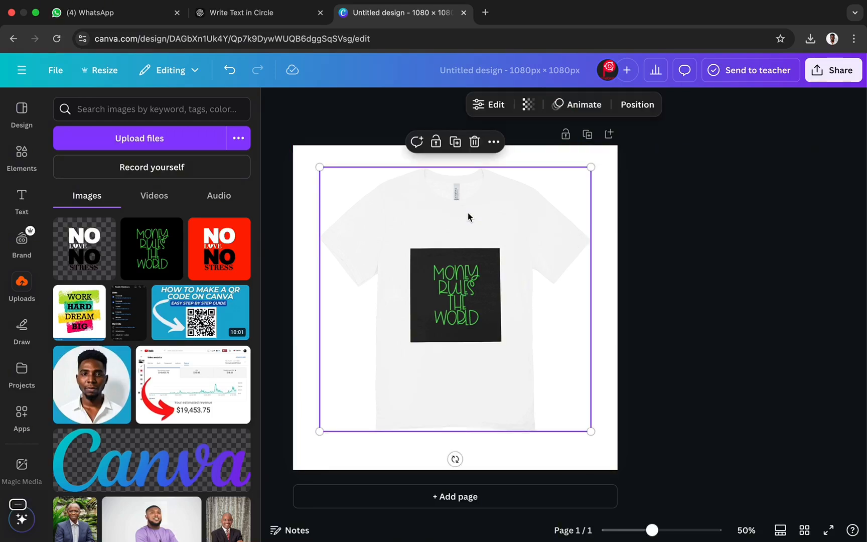
{"action": "left_click", "coordinate": [493, 107]}
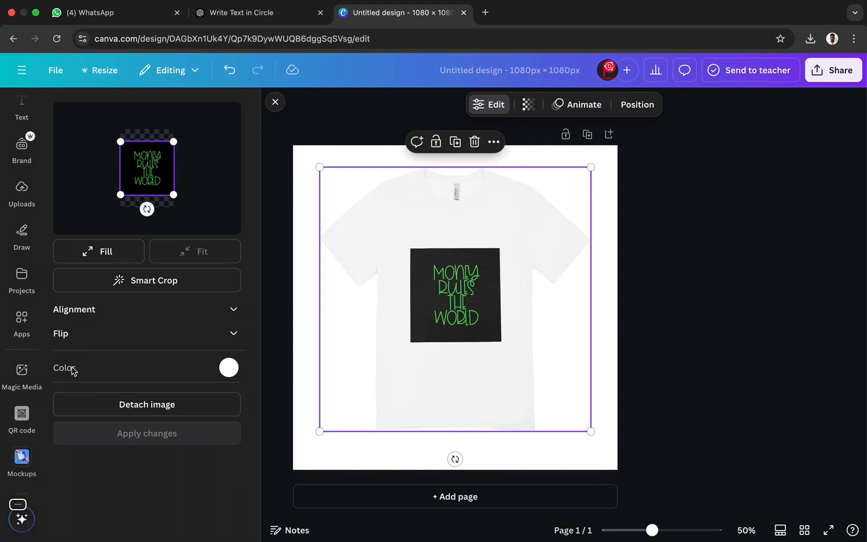
{"action": "left_click", "coordinate": [229, 368]}
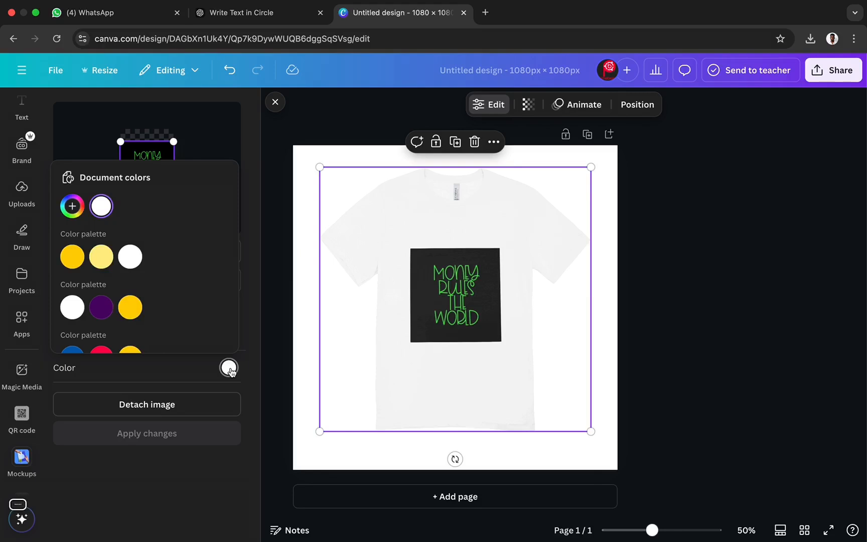
{"action": "scroll", "coordinate": [199, 304], "scroll_direction": "down", "scroll_amount": 5}
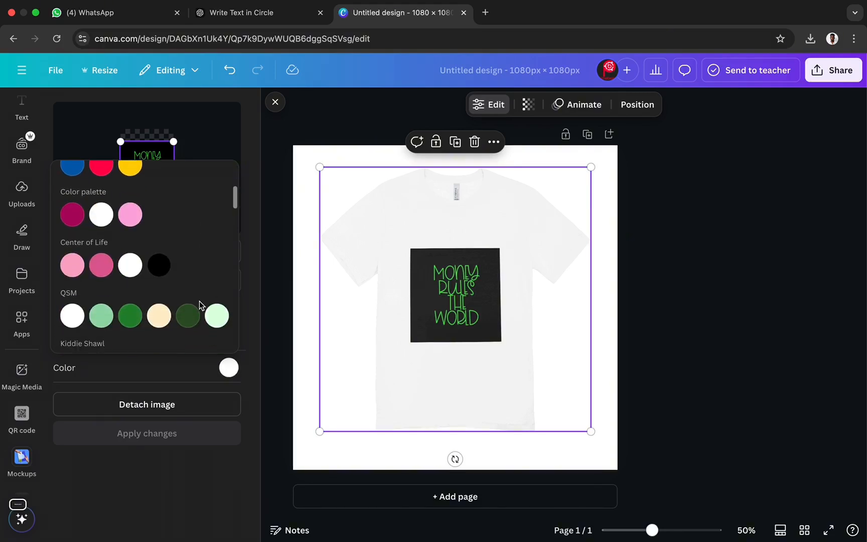
{"action": "left_click", "coordinate": [159, 256]}
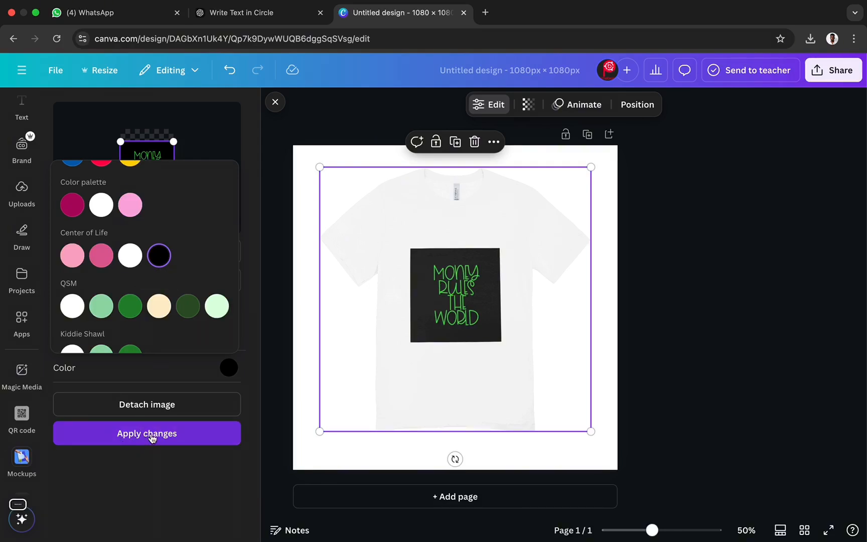
{"action": "left_click", "coordinate": [152, 437]}
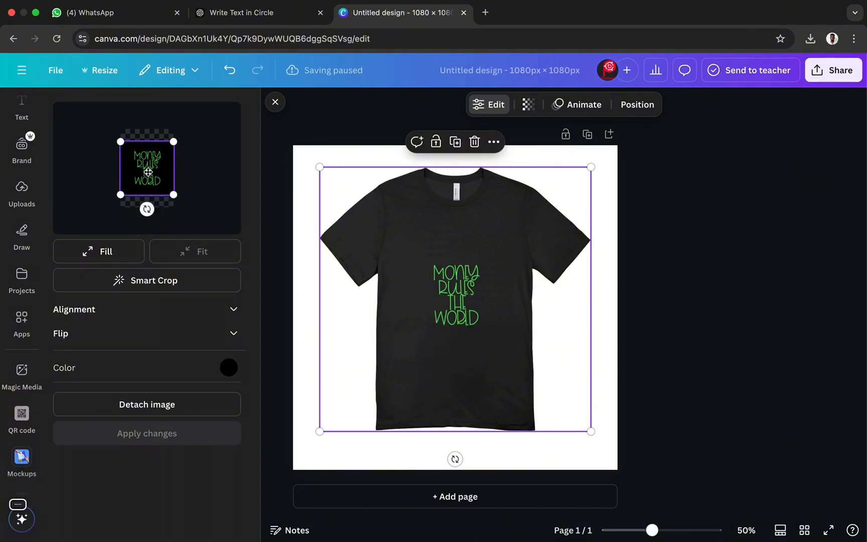
- Move the artwork up to the top of the shirt's print area, apply the change and close the mockup settings
{"action": "left_click_drag", "start_coordinate": [147, 171], "coordinate": [147, 159]}
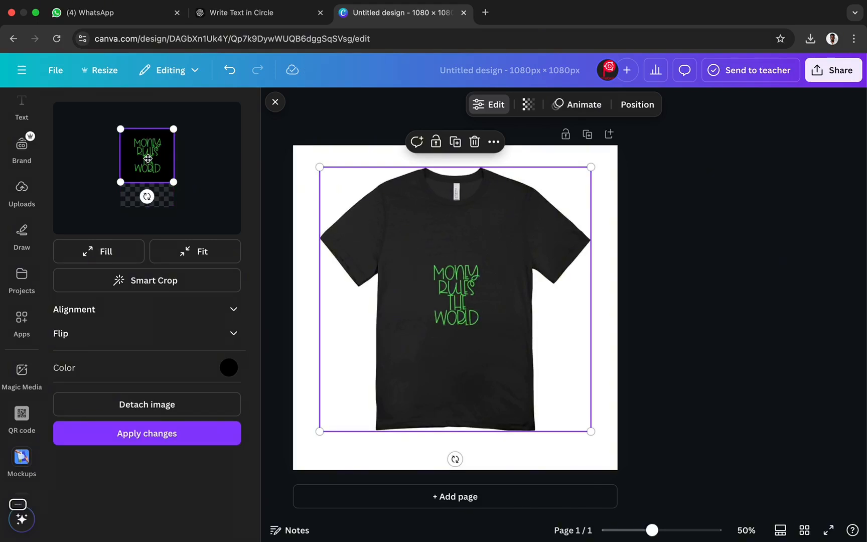
{"action": "mouse_move", "coordinate": [148, 159]}
{"action": "left_mouse_down"}
{"action": "mouse_move", "coordinate": [153, 203]}
{"action": "mouse_move", "coordinate": [146, 160]}
{"action": "left_mouse_up"}
{"action": "left_click", "coordinate": [161, 433]}
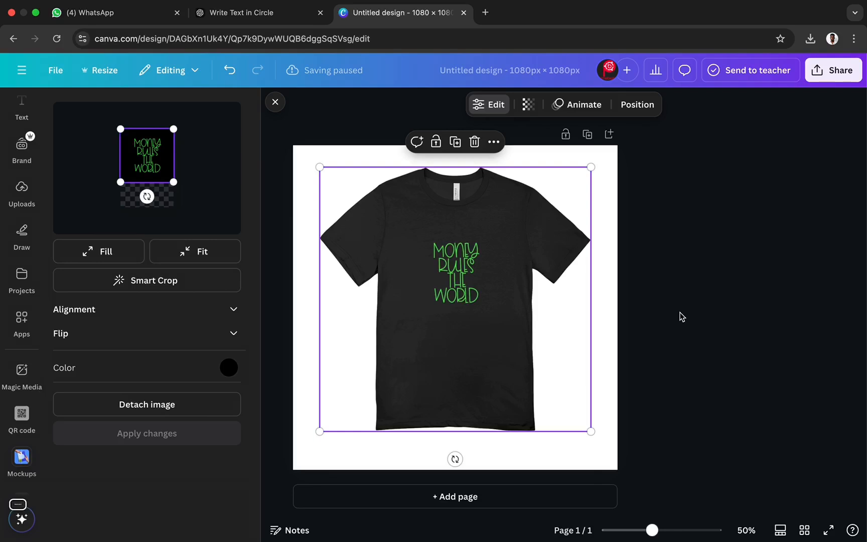
{"action": "left_click", "coordinate": [276, 103]}
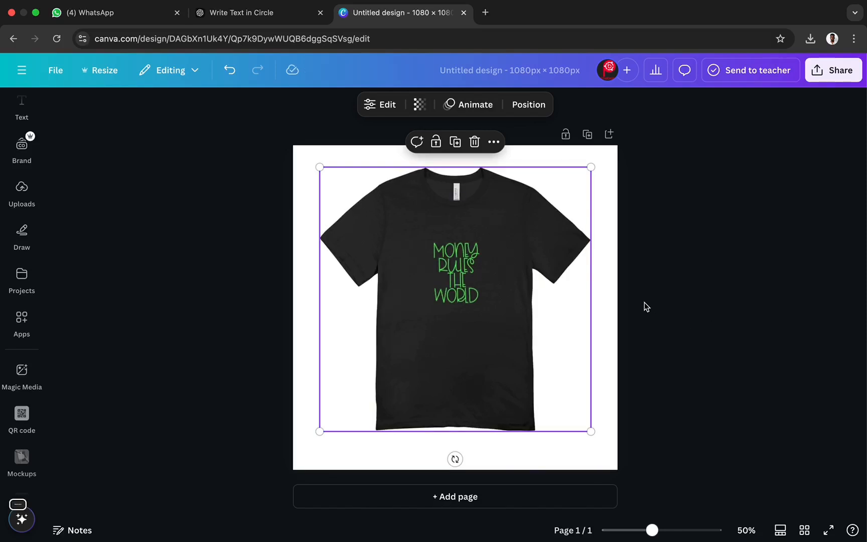
- Add a blank second page to the design and return to the first page
{"action": "left_click", "coordinate": [461, 498]}
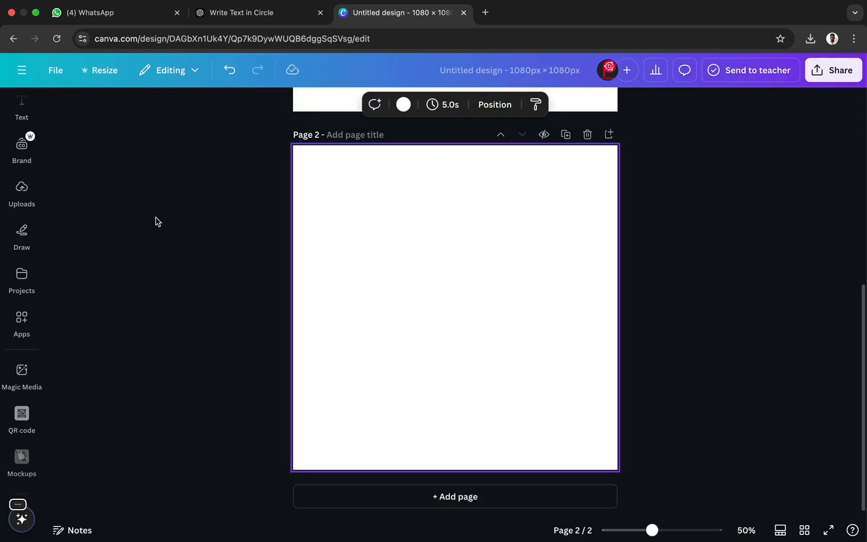
{"action": "scroll", "coordinate": [84, 224], "scroll_direction": "up", "scroll_amount": 7}
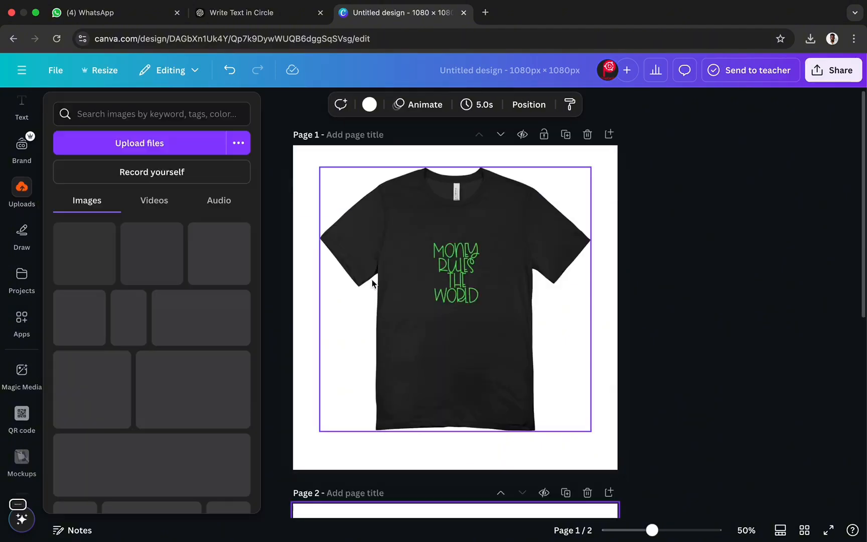
- Insert a white short-sleeved T-shirt mockup from the Mockups collection onto the blank second page
{"action": "scroll", "coordinate": [374, 284], "scroll_direction": "down", "scroll_amount": 7}
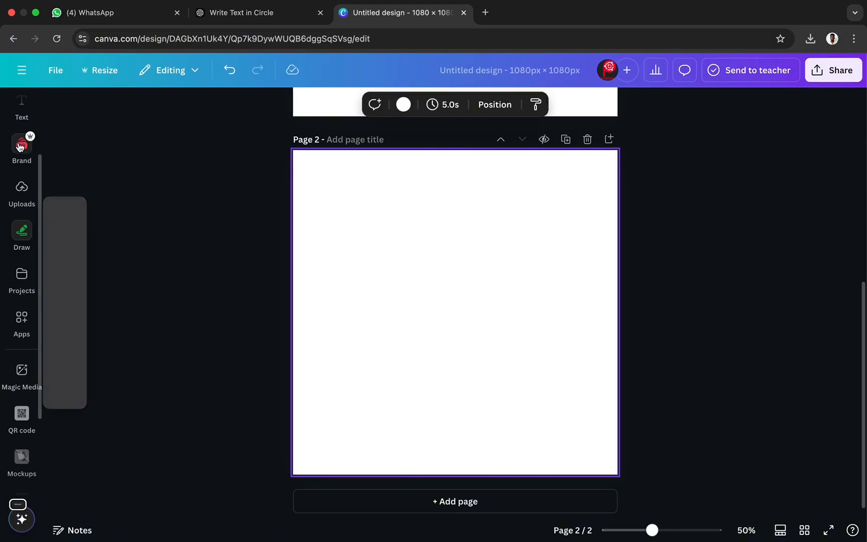
{"action": "scroll", "coordinate": [20, 147], "scroll_direction": "up", "scroll_amount": 3}
{"action": "mouse_move", "coordinate": [23, 151]}
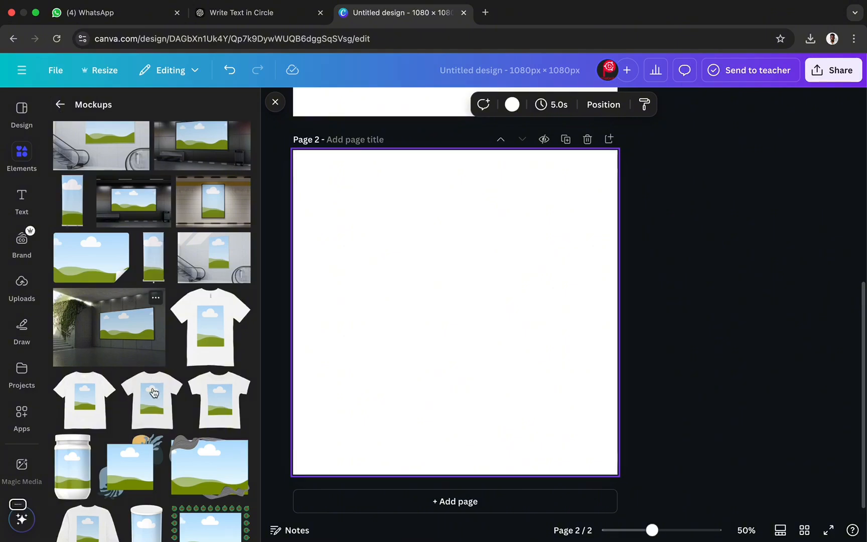
{"action": "mouse_move", "coordinate": [154, 409]}
{"action": "scroll", "coordinate": [154, 409], "scroll_direction": "down", "scroll_amount": 2}
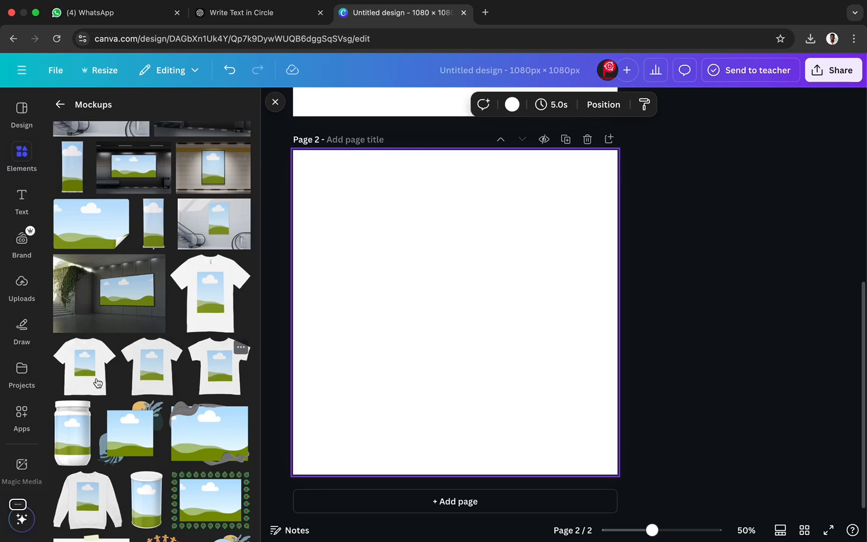
{"action": "left_click", "coordinate": [159, 371]}
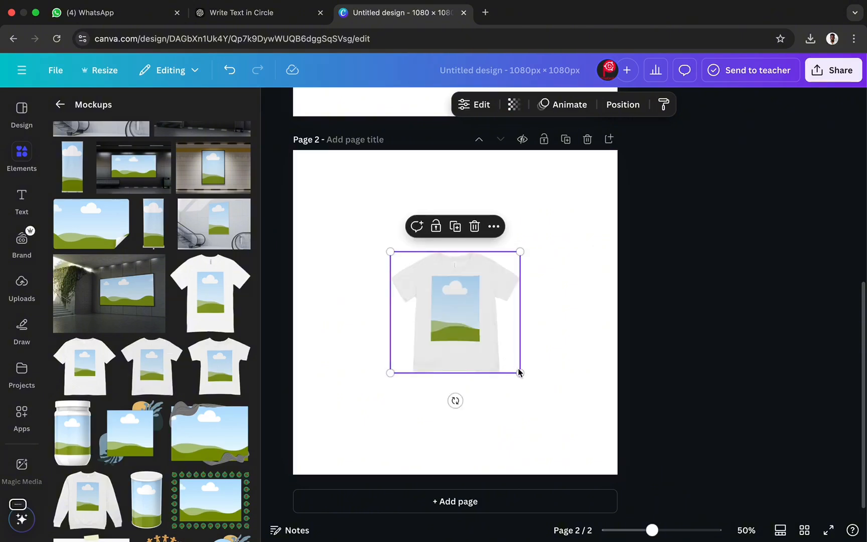
- Enlarge the T-shirt mockup on page 2 to fill most of the page and position it near the center
{"action": "left_click_drag", "start_coordinate": [519, 372], "coordinate": [562, 460]}
{"action": "left_click_drag", "start_coordinate": [449, 303], "coordinate": [390, 251]}
{"action": "left_click_drag", "start_coordinate": [529, 382], "coordinate": [534, 392]}
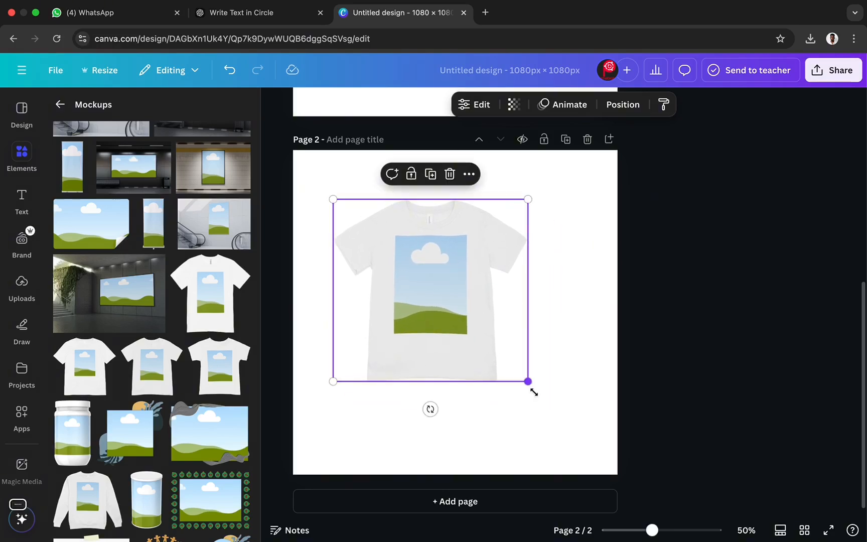
{"action": "left_click_drag", "start_coordinate": [579, 447], "coordinate": [586, 454]}
{"action": "left_click_drag", "start_coordinate": [497, 342], "coordinate": [489, 329]}
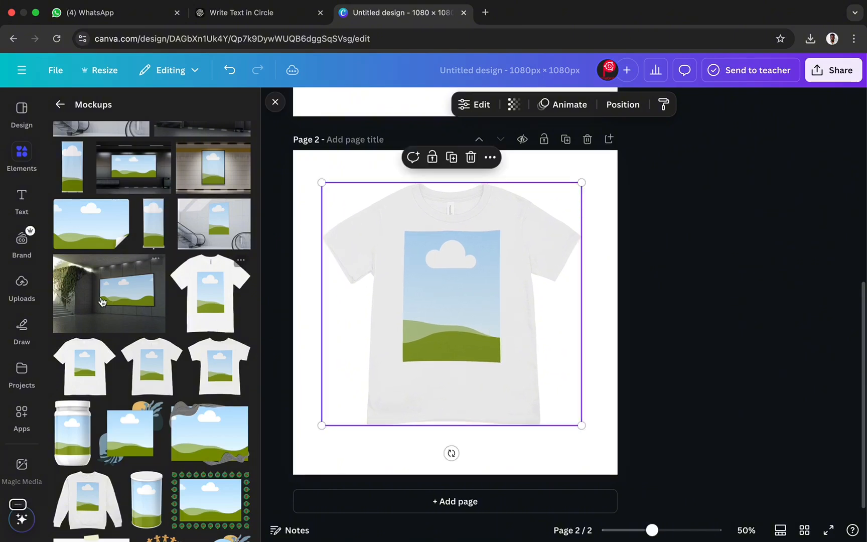
- Place the uploaded circular portrait photo with the blue background into the print area of page 2's T-shirt mockup
{"action": "left_click", "coordinate": [26, 291]}
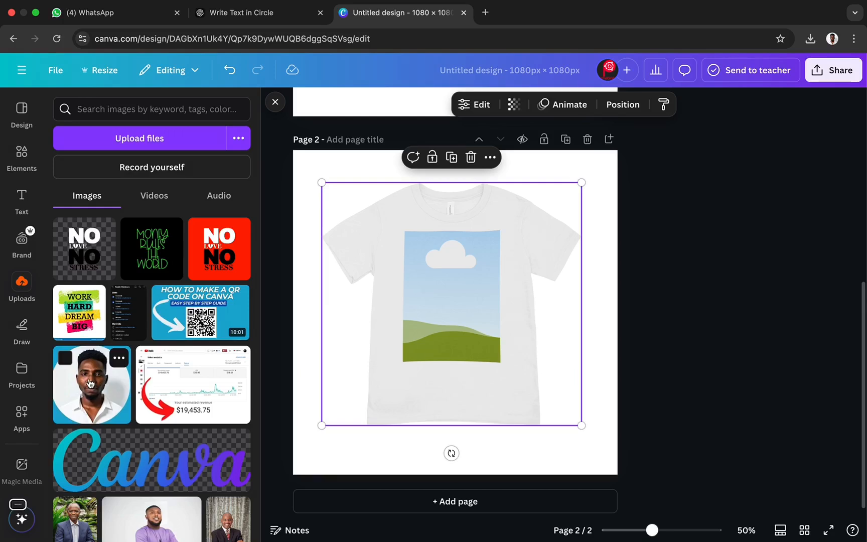
{"action": "left_click_drag", "start_coordinate": [93, 383], "coordinate": [462, 274]}
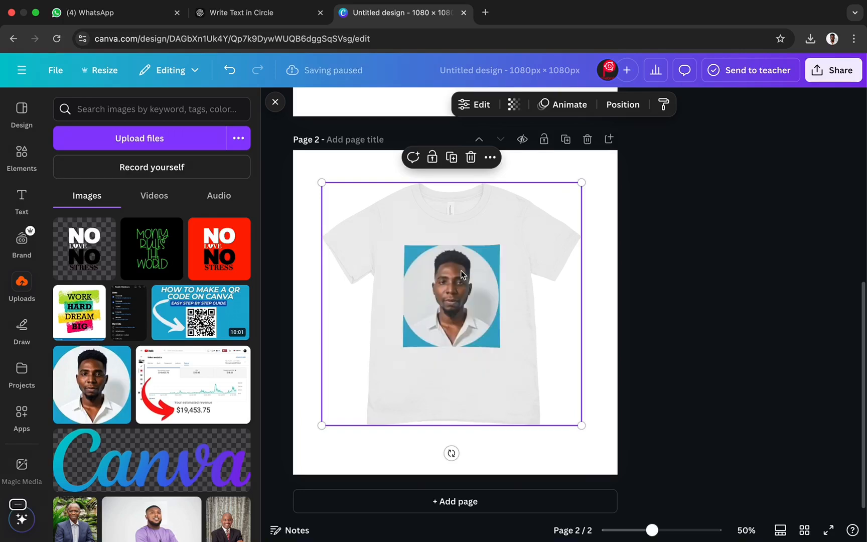
{"action": "left_click", "coordinate": [786, 233]}
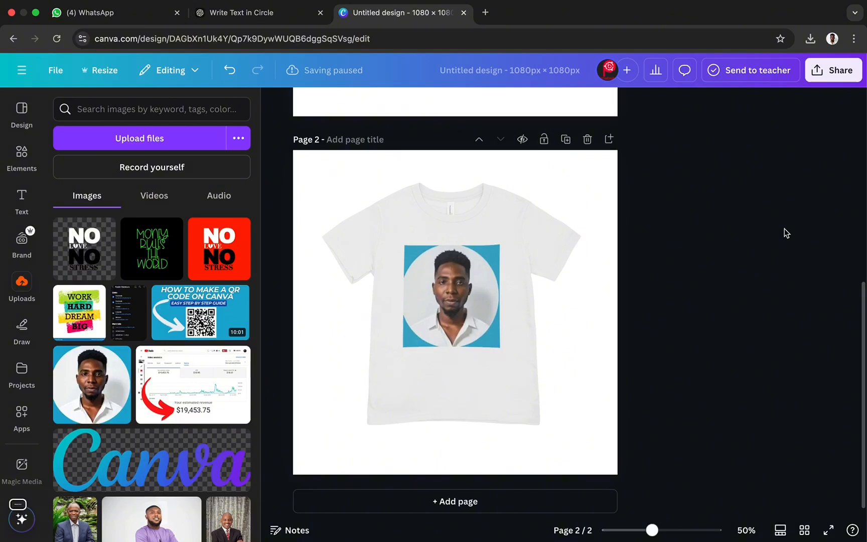
- Open the color options of page 2's T-shirt mockup and look through the available palettes for a blue matching the photo
{"action": "left_click", "coordinate": [495, 209]}
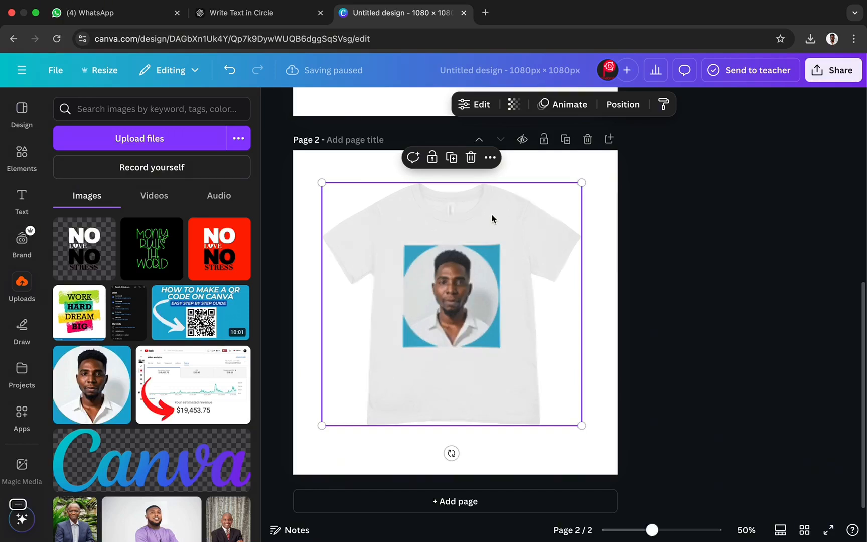
{"action": "left_click", "coordinate": [476, 106]}
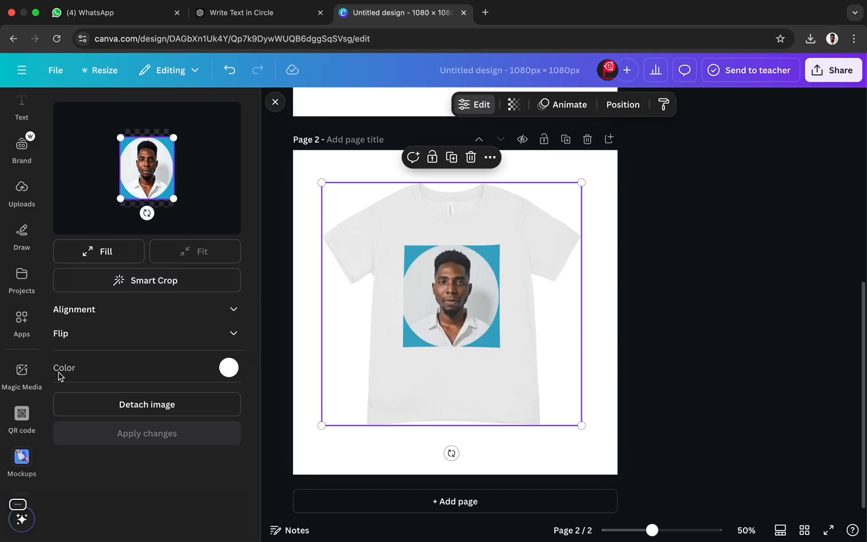
{"action": "left_click", "coordinate": [228, 369]}
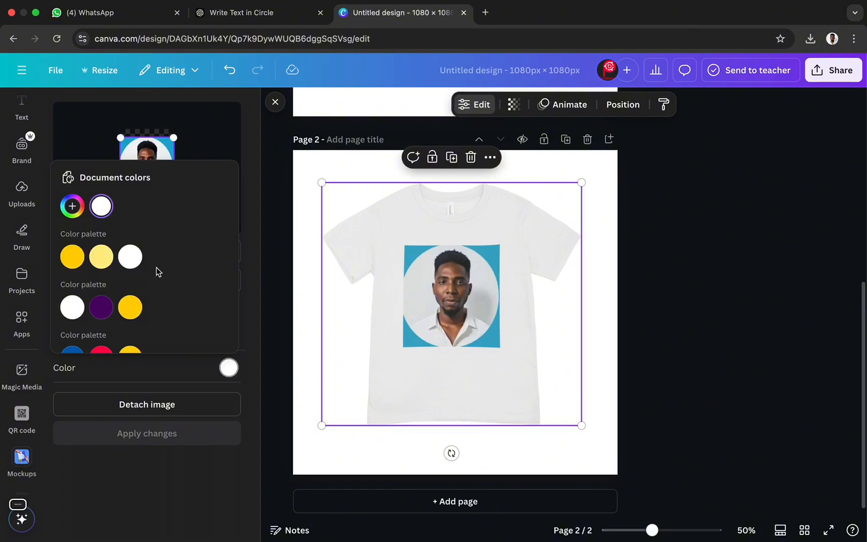
{"action": "scroll", "coordinate": [158, 272], "scroll_direction": "down", "scroll_amount": 6}
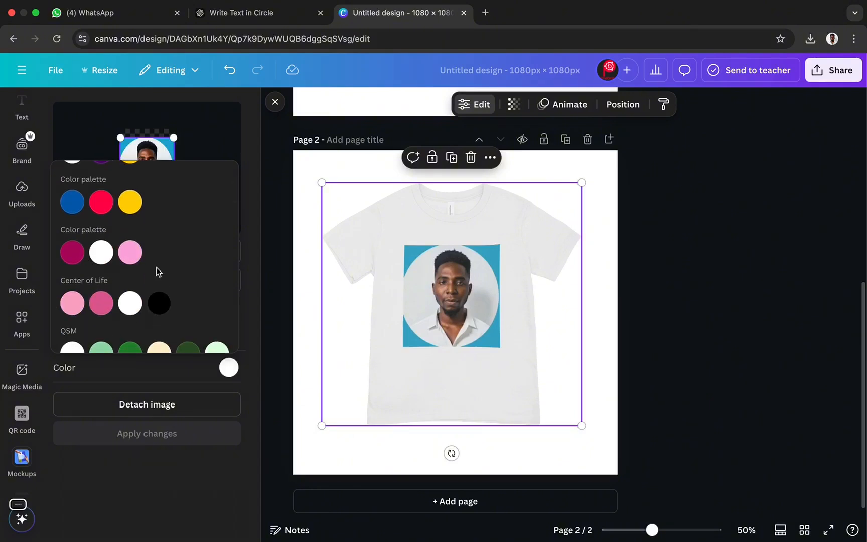
{"action": "scroll", "coordinate": [158, 271], "scroll_direction": "down", "scroll_amount": 10}
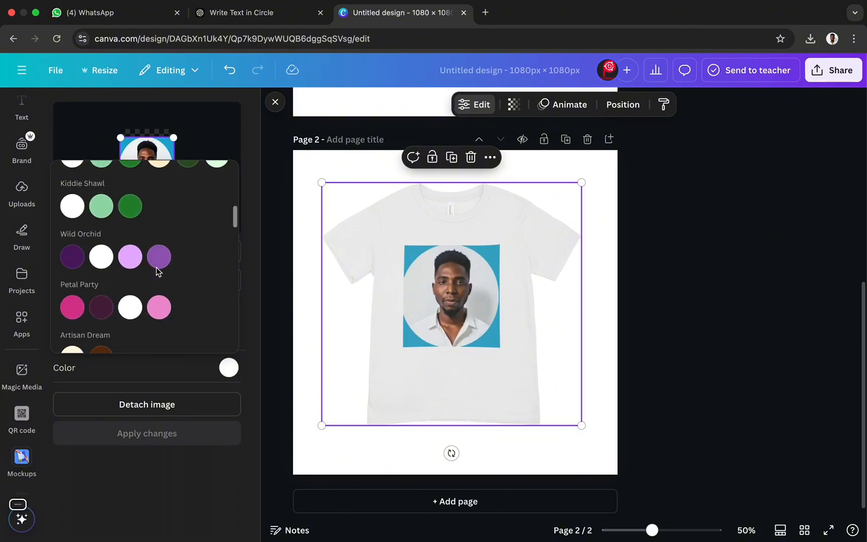
{"action": "scroll", "coordinate": [156, 267], "scroll_direction": "down", "scroll_amount": 3}
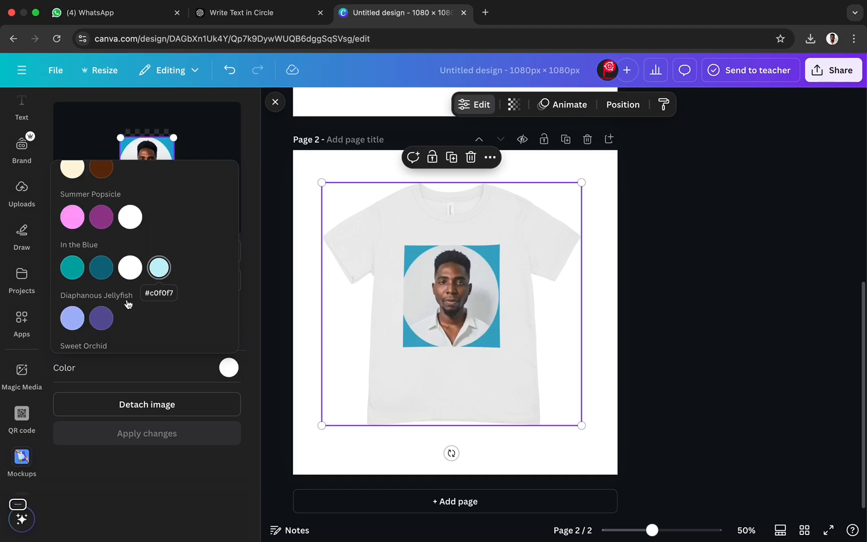
{"action": "left_click", "coordinate": [159, 268]}
{"action": "scroll", "coordinate": [160, 272], "scroll_direction": "up", "scroll_amount": 3}
{"action": "scroll", "coordinate": [161, 273], "scroll_direction": "up", "scroll_amount": 8}
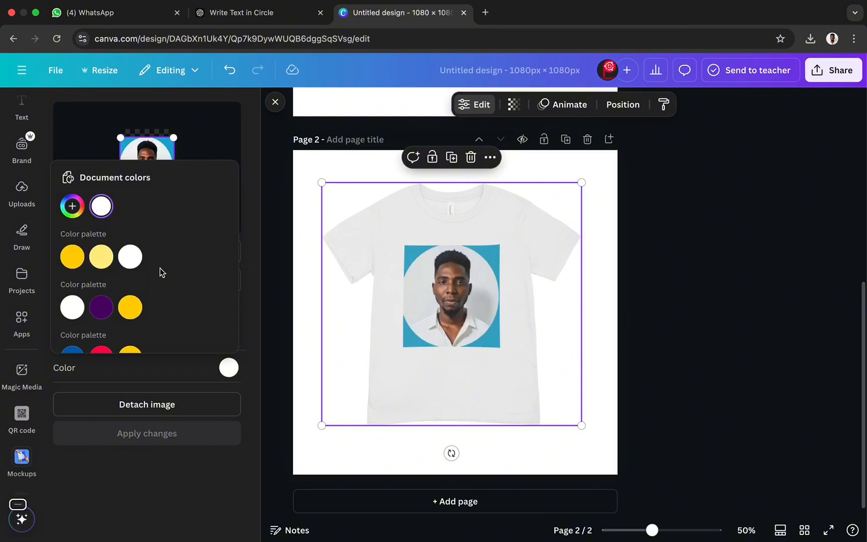
- Sample the portrait's blue background (#3CAAC8) with the eyedropper as the T-shirt color and apply the change
{"action": "left_click", "coordinate": [72, 206]}
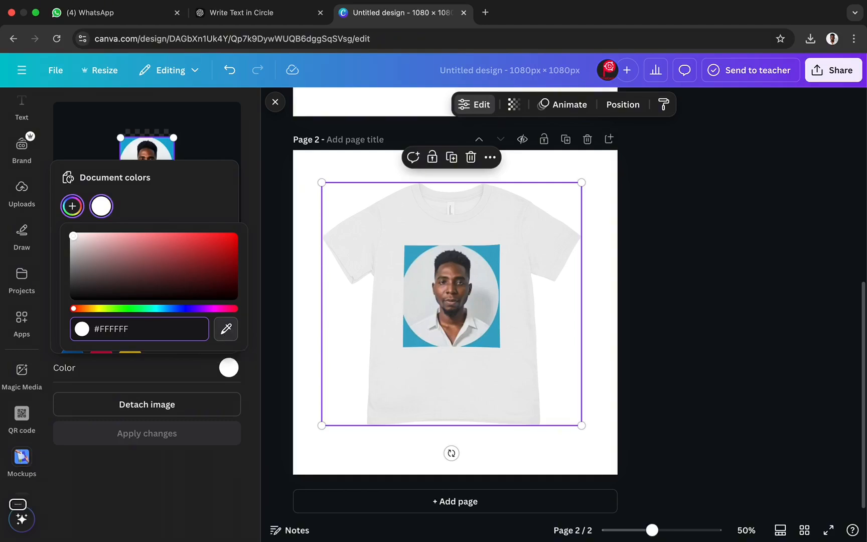
{"action": "left_click", "coordinate": [227, 331]}
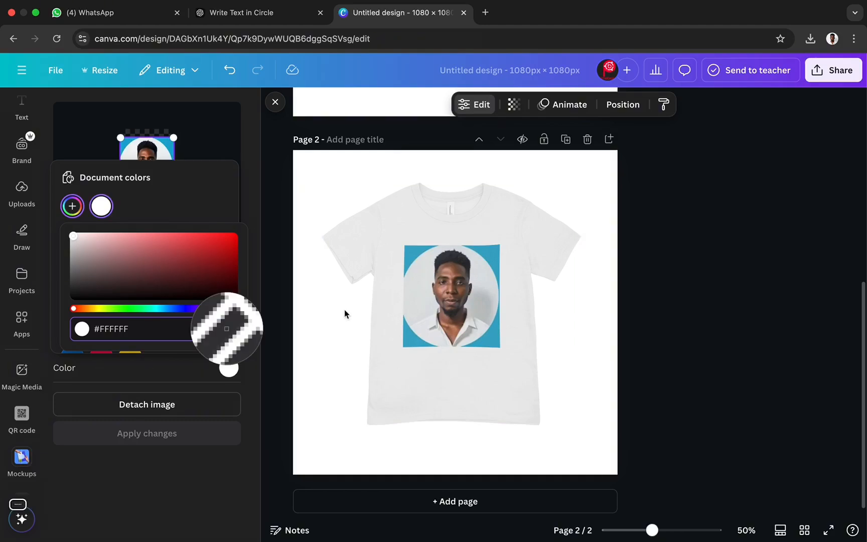
{"action": "left_click", "coordinate": [489, 258]}
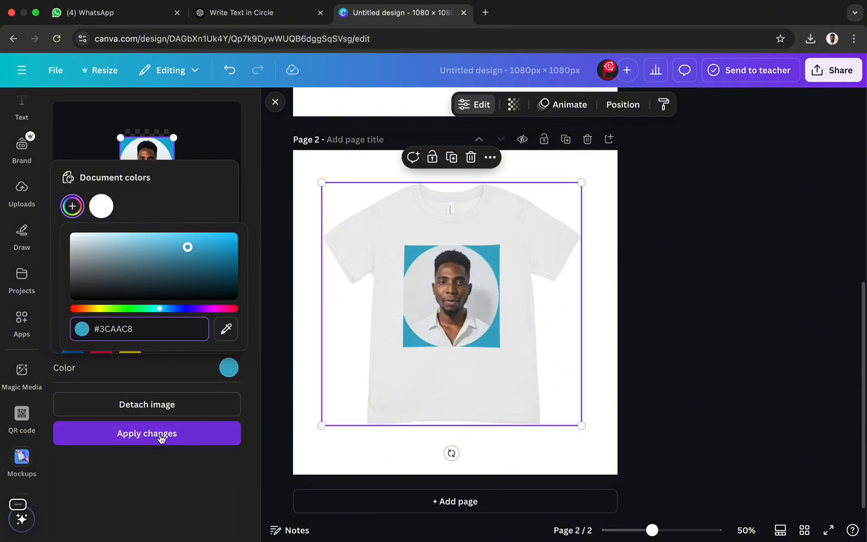
{"action": "left_click", "coordinate": [162, 439]}
{"action": "left_click", "coordinate": [160, 438]}
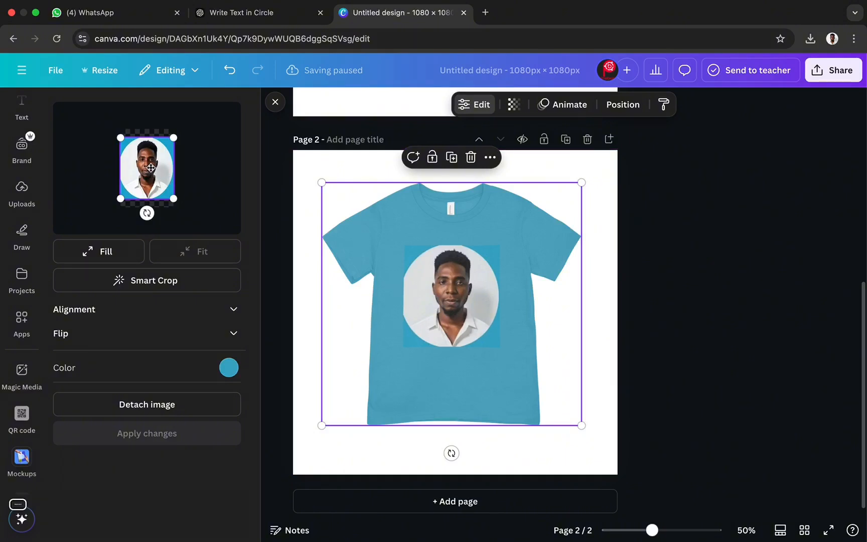
- Move the portrait up to the top of the print area, enlarge it slightly, apply the changes and close the mockup settings
{"action": "left_click_drag", "start_coordinate": [151, 173], "coordinate": [151, 165]}
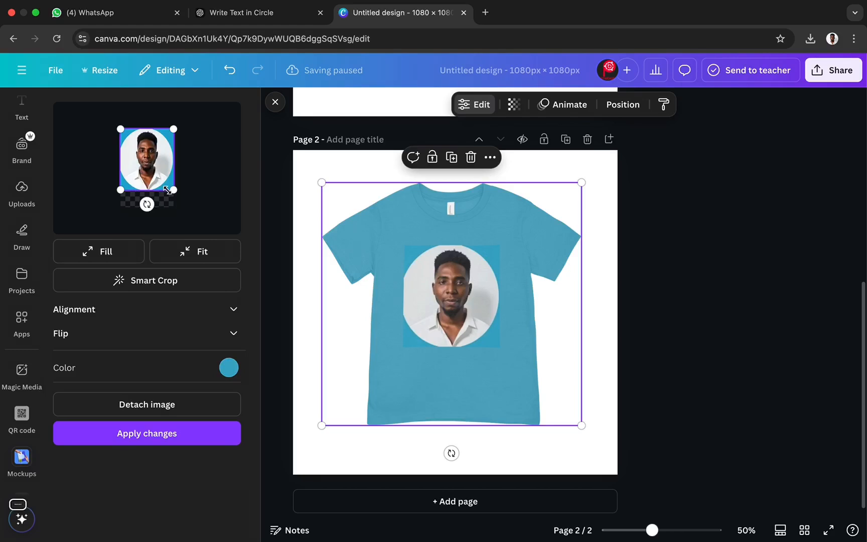
{"action": "left_click_drag", "start_coordinate": [174, 191], "coordinate": [196, 216]}
{"action": "left_click_drag", "start_coordinate": [158, 170], "coordinate": [142, 162]}
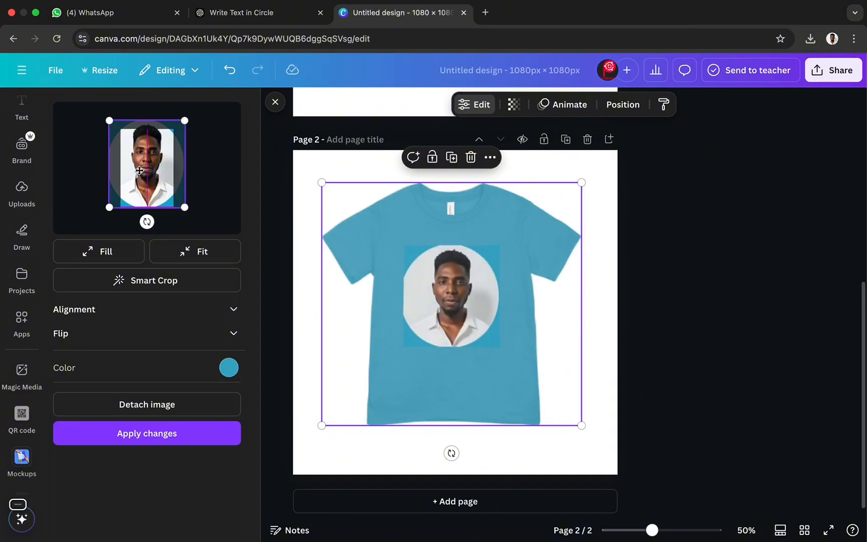
{"action": "left_click_drag", "start_coordinate": [118, 196], "coordinate": [137, 175]}
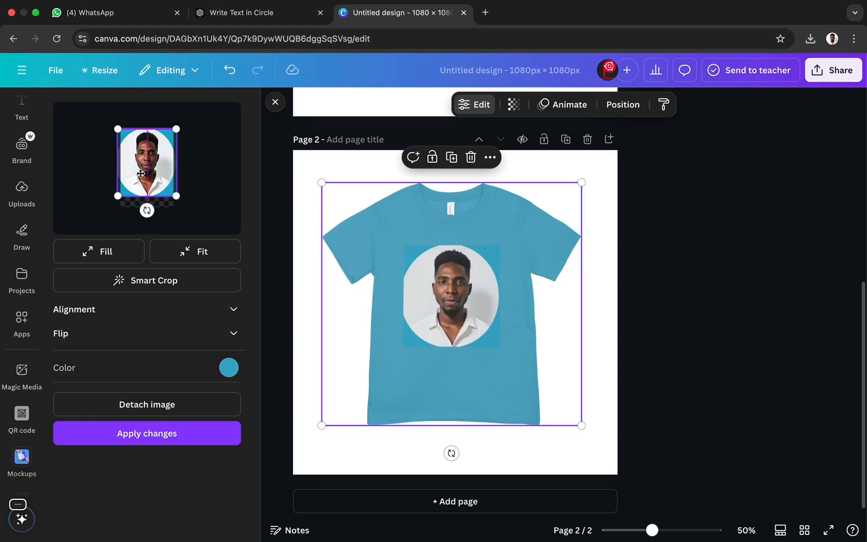
{"action": "left_click", "coordinate": [165, 435]}
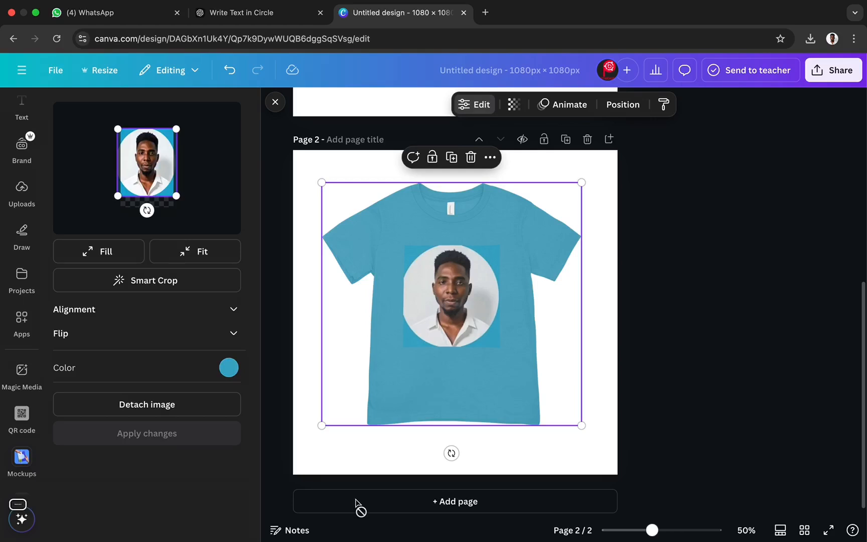
{"action": "left_click", "coordinate": [702, 195]}
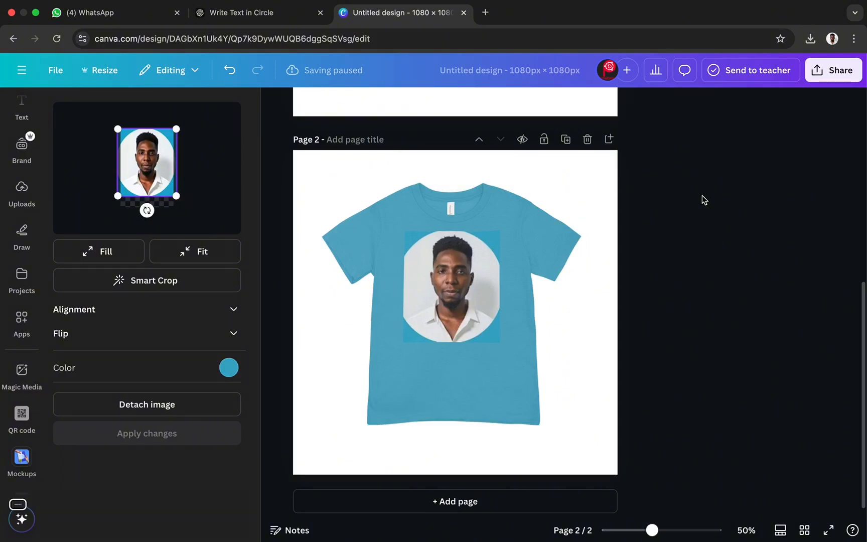
{"action": "left_click", "coordinate": [583, 168]}
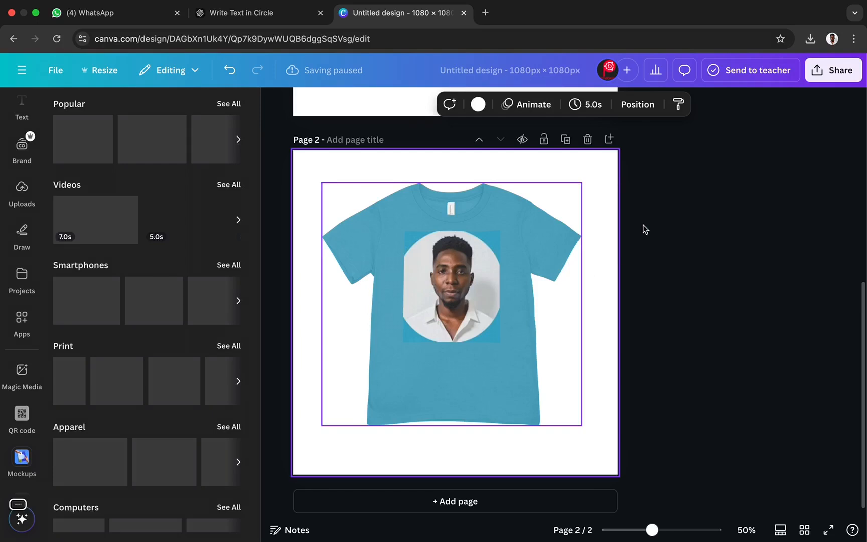
- Review the finished mockup on page 1 and add a blank third page to the design
{"action": "scroll", "coordinate": [645, 229], "scroll_direction": "up", "scroll_amount": 3}
{"action": "scroll", "coordinate": [647, 230], "scroll_direction": "up", "scroll_amount": 4}
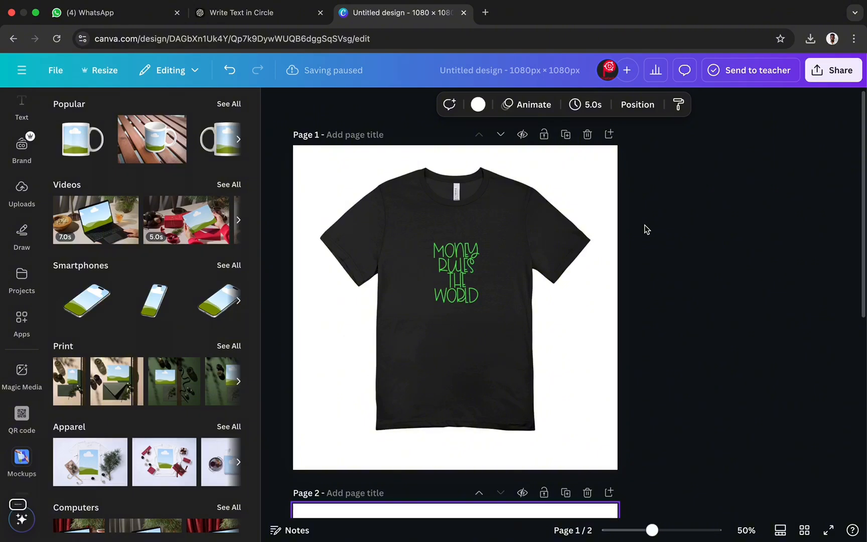
{"action": "scroll", "coordinate": [702, 268], "scroll_direction": "down", "scroll_amount": 6}
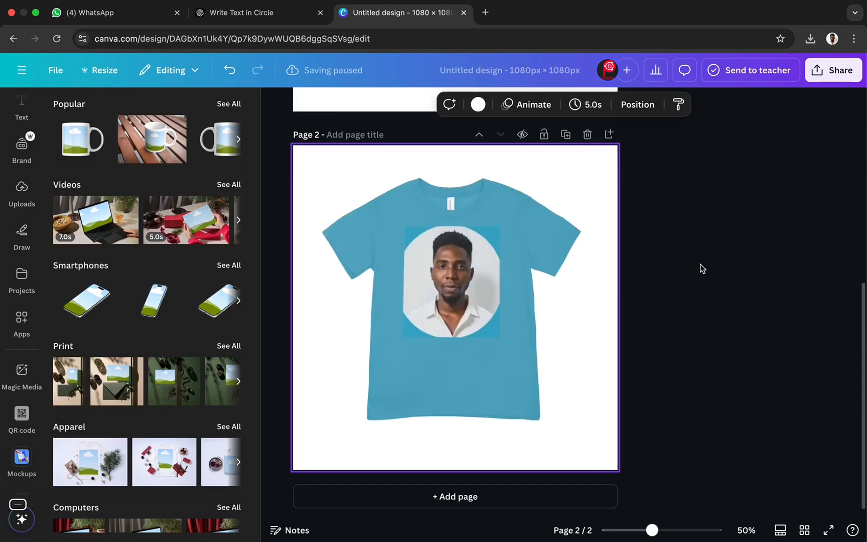
{"action": "left_click", "coordinate": [454, 497]}
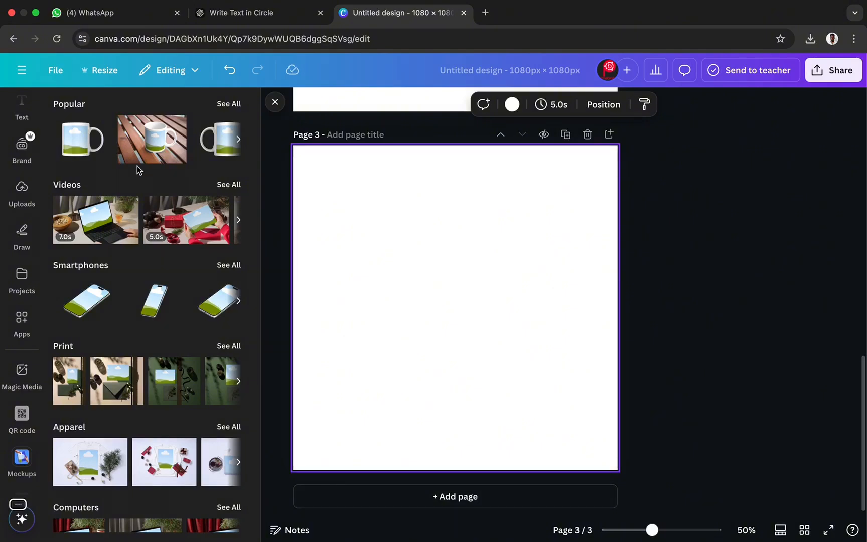
- Browse the mockup collections and add the white long-sleeved sweatshirt mockup to page 3
{"action": "scroll", "coordinate": [176, 167], "scroll_direction": "down", "scroll_amount": 1}
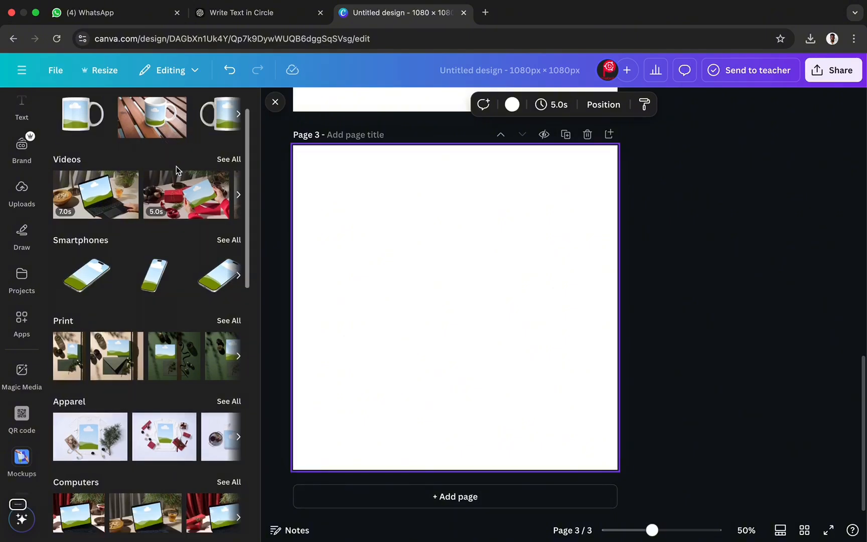
{"action": "scroll", "coordinate": [176, 166], "scroll_direction": "up", "scroll_amount": 1}
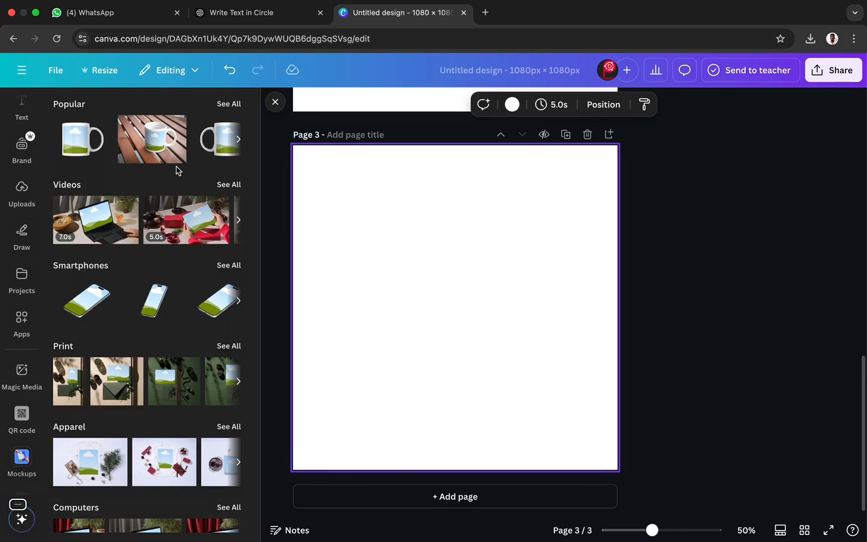
{"action": "scroll", "coordinate": [177, 166], "scroll_direction": "down", "scroll_amount": 15}
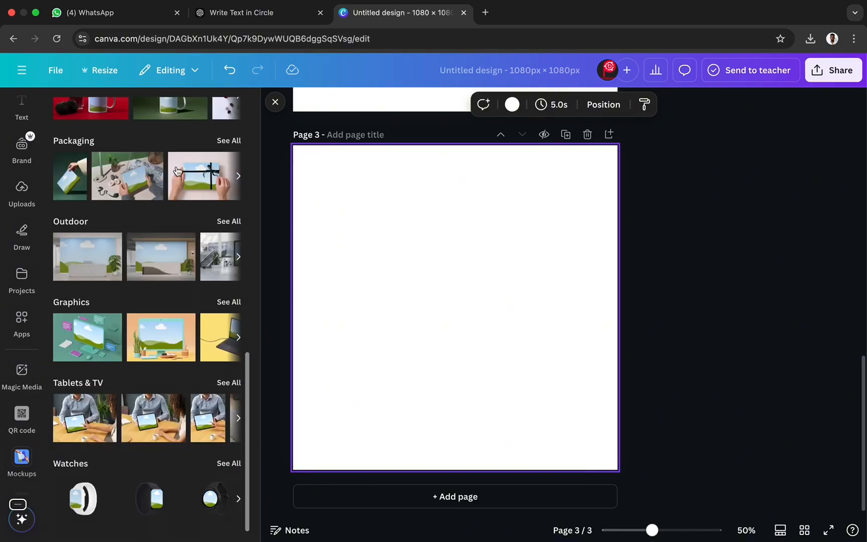
{"action": "scroll", "coordinate": [177, 170], "scroll_direction": "up", "scroll_amount": 10}
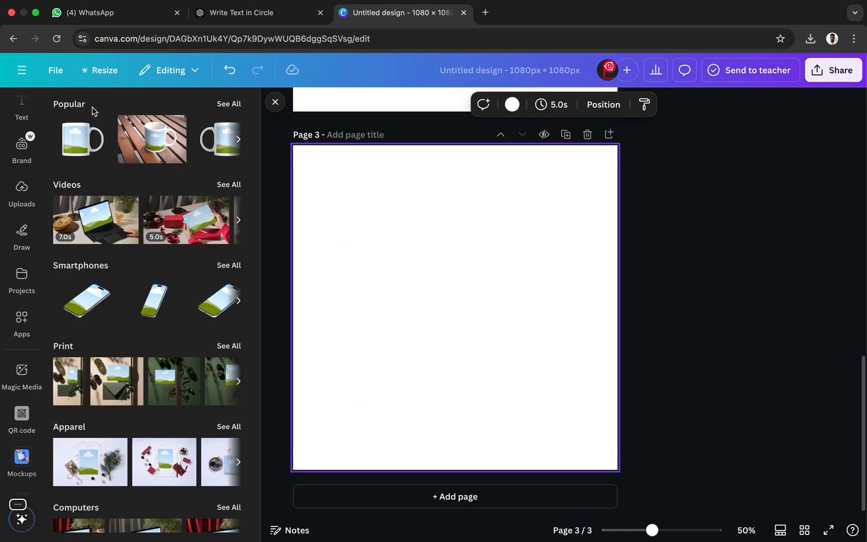
{"action": "scroll", "coordinate": [21, 263], "scroll_direction": "up", "scroll_amount": 3}
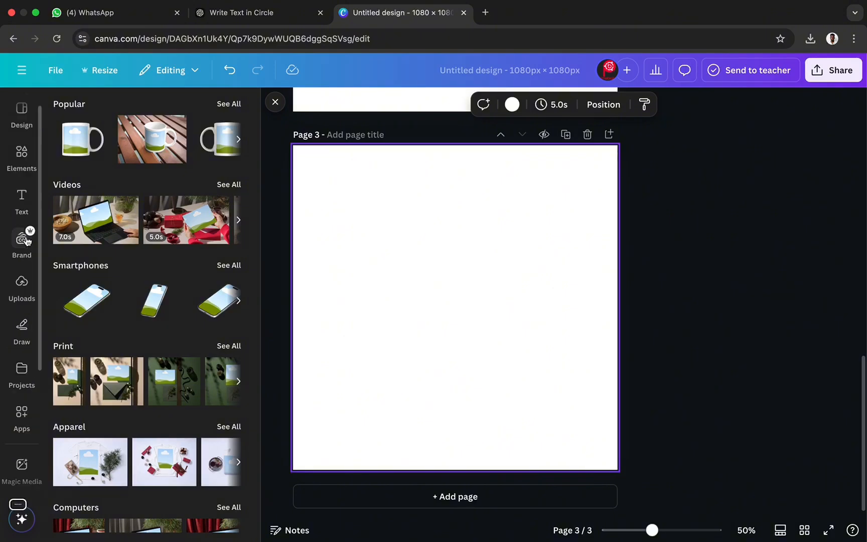
{"action": "left_click", "coordinate": [21, 163]}
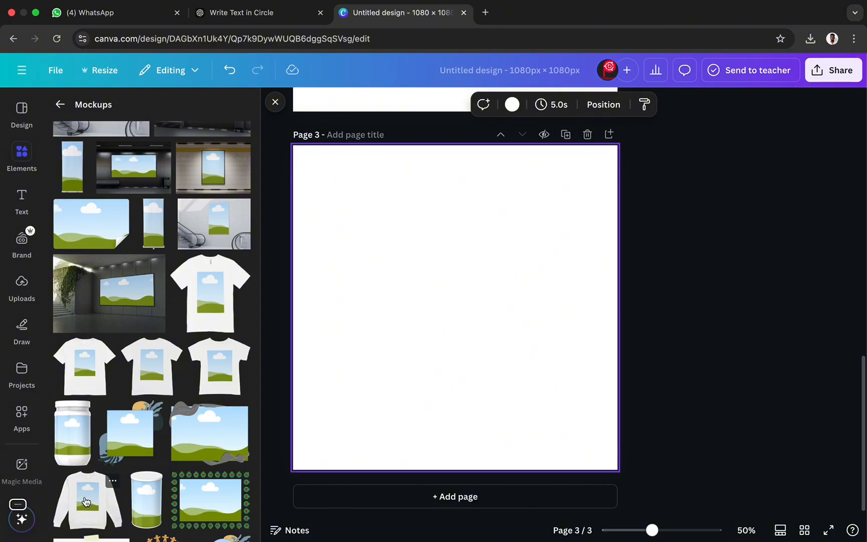
{"action": "left_click", "coordinate": [86, 502]}
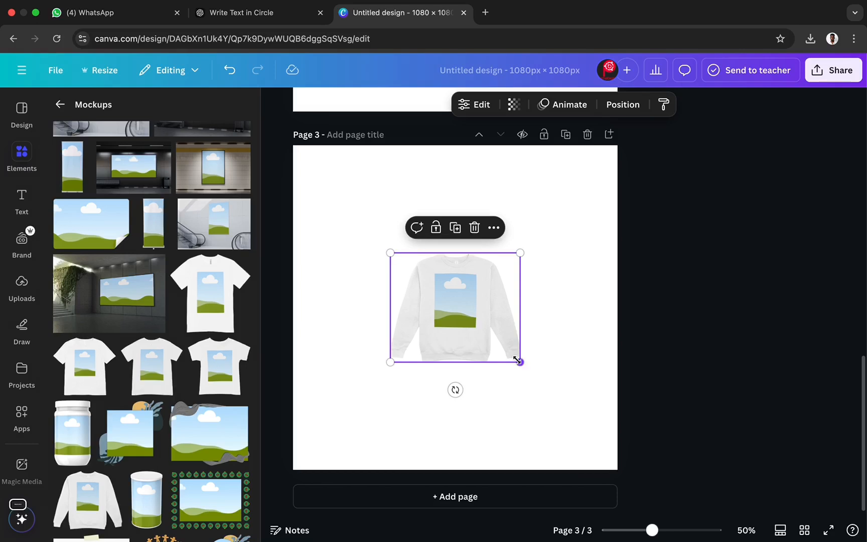
- Enlarge the sweatshirt mockup, center it roughly on page 3, and place the transparent "NO LOVE NO STRESS" upload on it
{"action": "left_click_drag", "start_coordinate": [517, 360], "coordinate": [580, 464]}
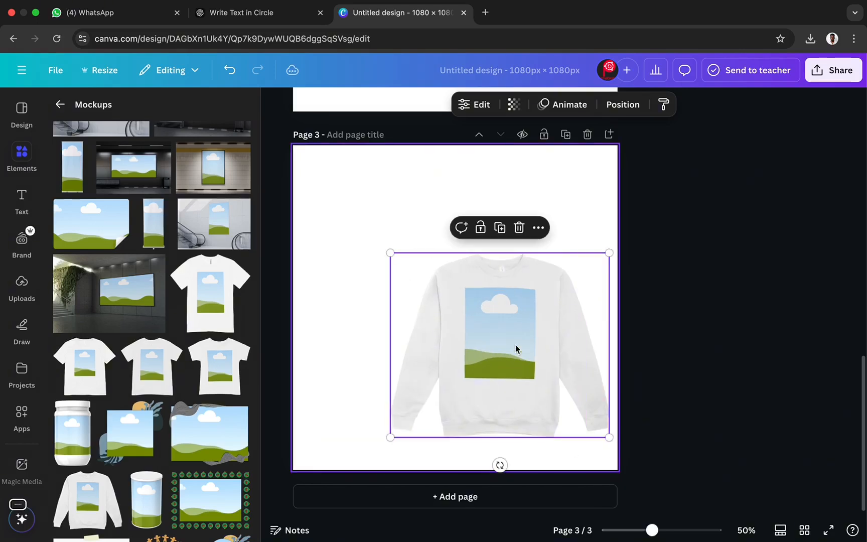
{"action": "left_click_drag", "start_coordinate": [517, 350], "coordinate": [455, 311]}
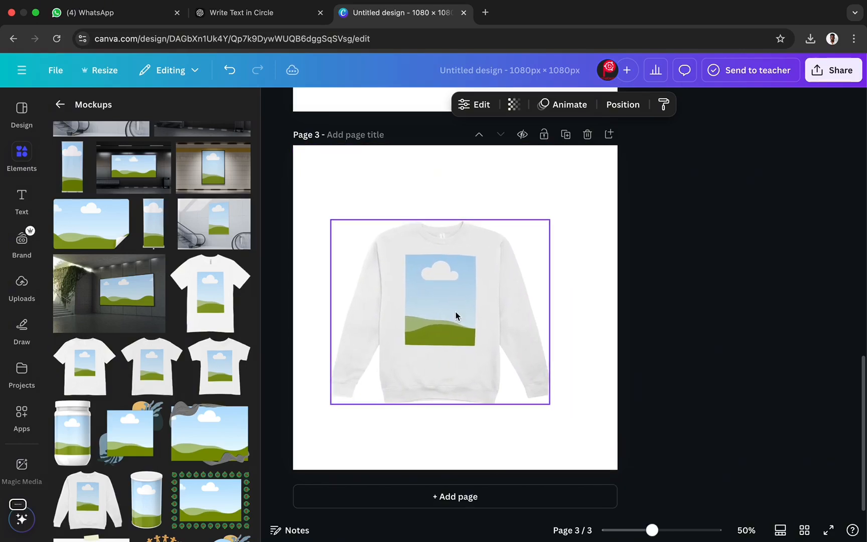
{"action": "left_click", "coordinate": [20, 289]}
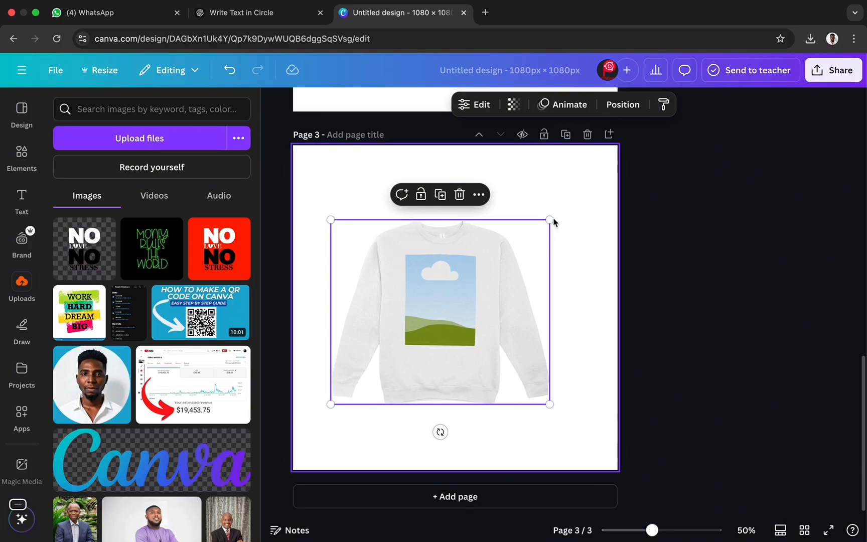
{"action": "left_click_drag", "start_coordinate": [550, 219], "coordinate": [600, 178]}
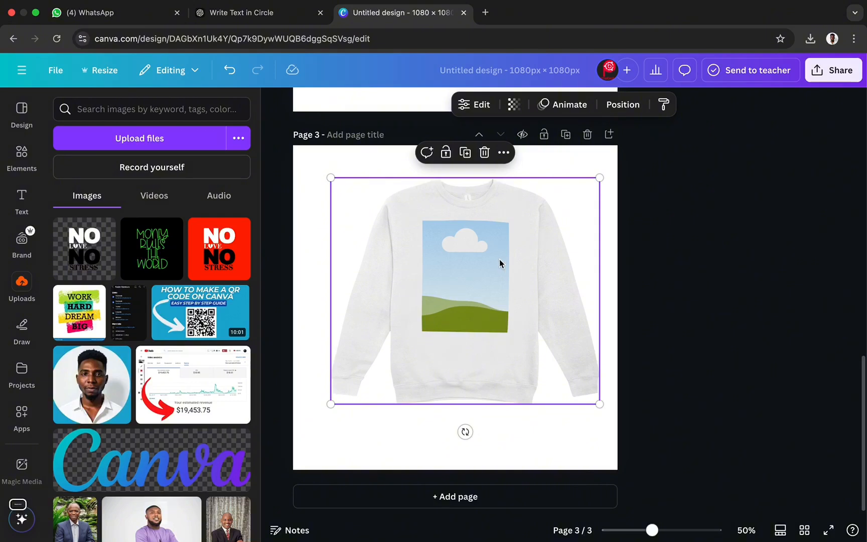
{"action": "left_click_drag", "start_coordinate": [499, 262], "coordinate": [486, 266]}
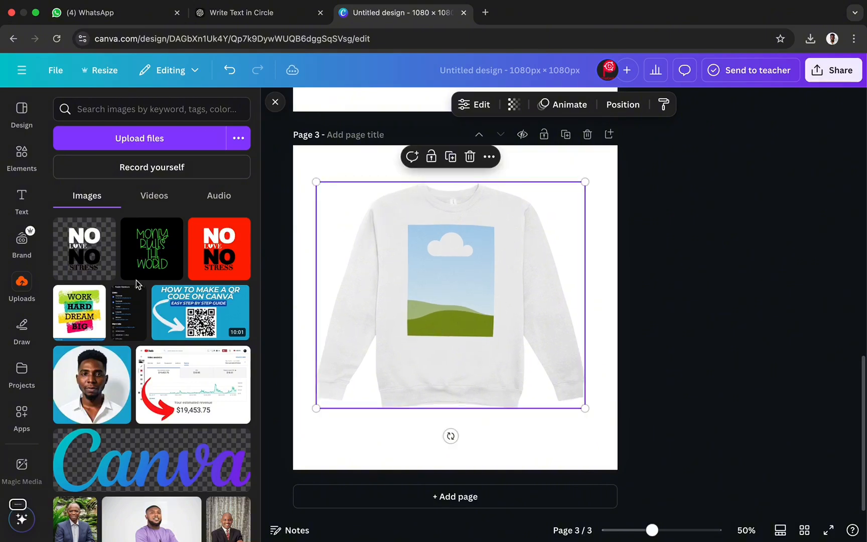
{"action": "mouse_move", "coordinate": [95, 306]}
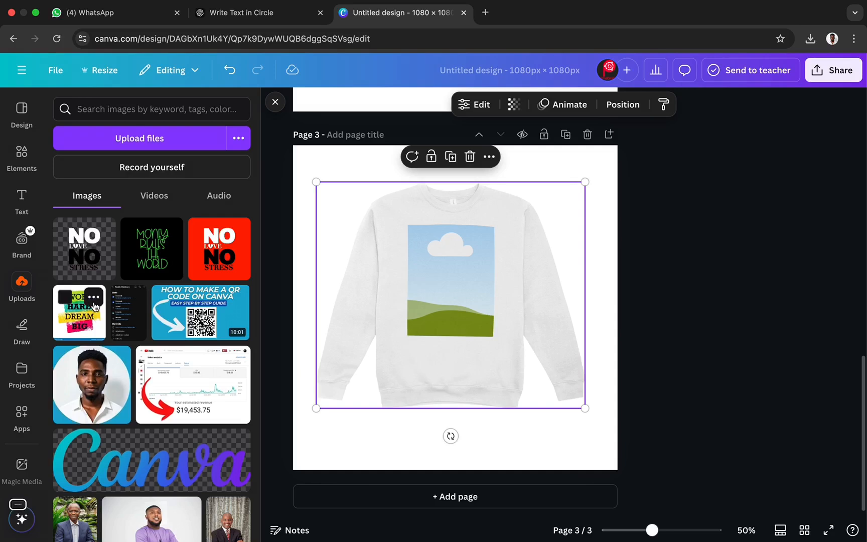
{"action": "left_click_drag", "start_coordinate": [83, 245], "coordinate": [456, 256]}
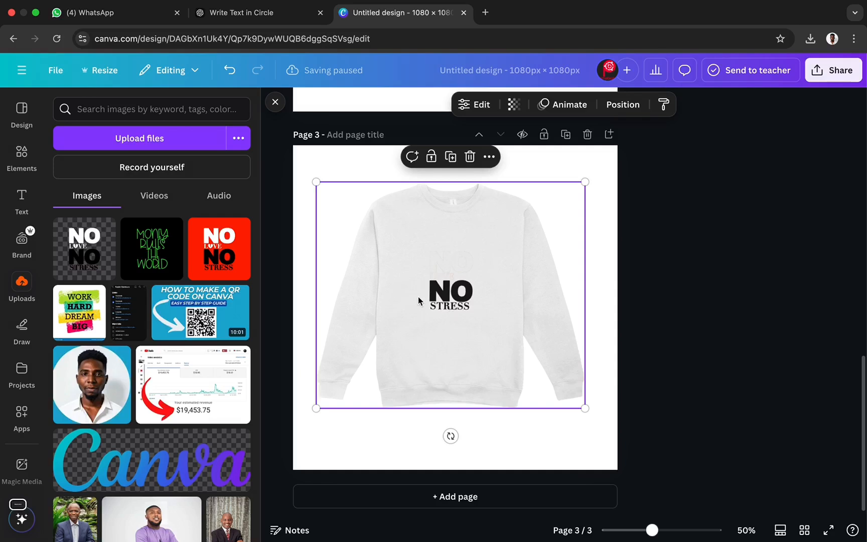
- Change the sweatshirt mockup's color to the golden yellow from the color palettes and apply the change
{"action": "left_click", "coordinate": [482, 106]}
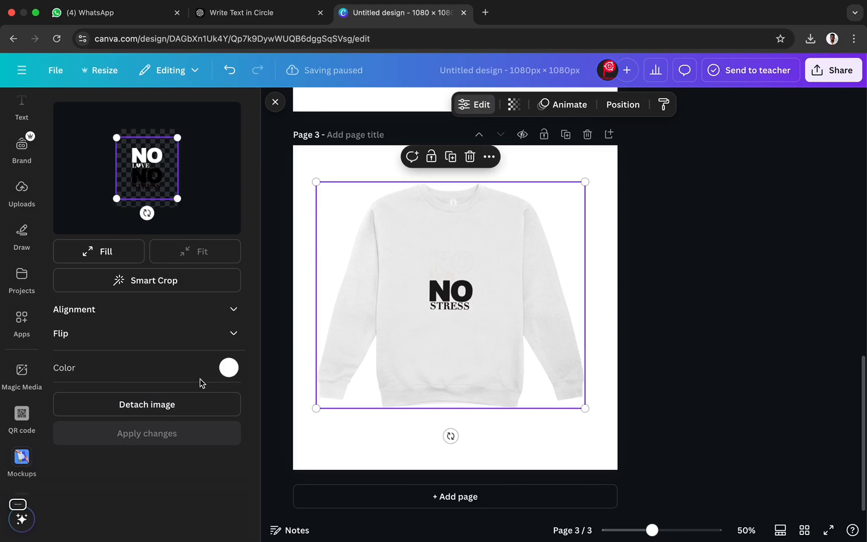
{"action": "left_click", "coordinate": [228, 368]}
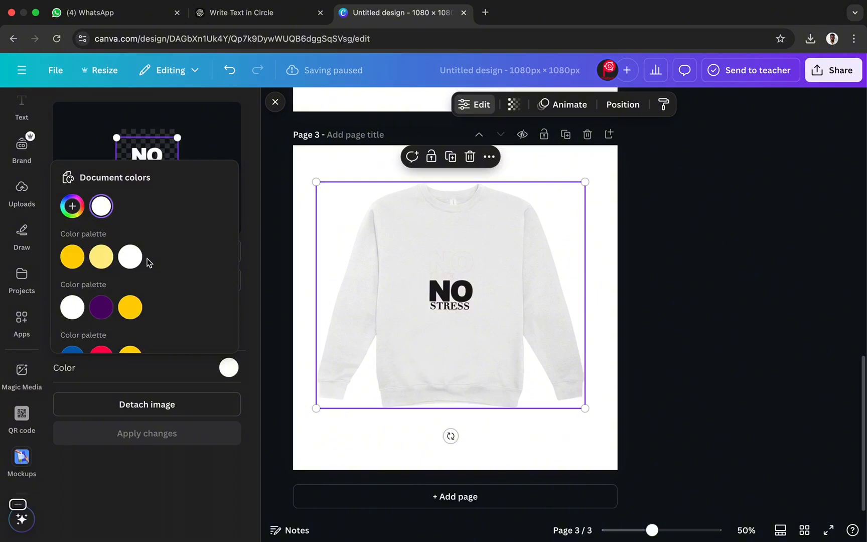
{"action": "scroll", "coordinate": [148, 263], "scroll_direction": "down", "scroll_amount": 3}
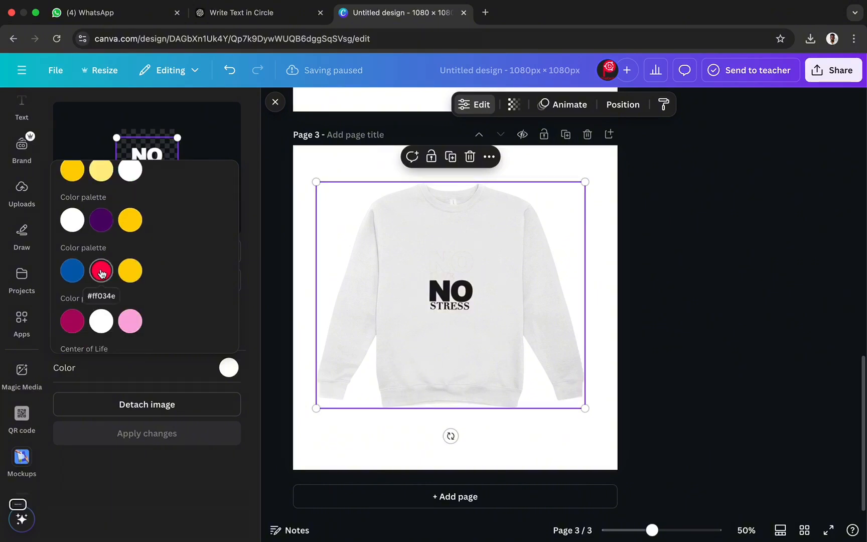
{"action": "left_click", "coordinate": [129, 274]}
{"action": "left_click", "coordinate": [132, 221]}
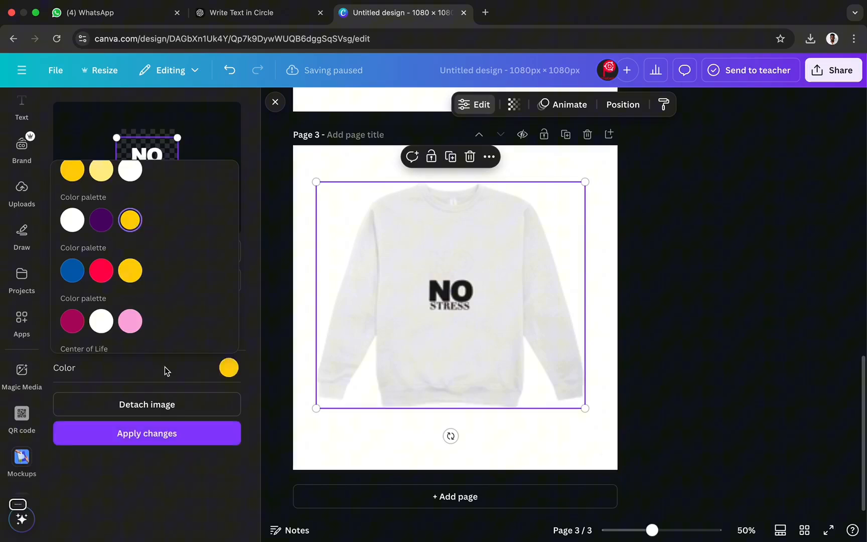
{"action": "left_click", "coordinate": [160, 435]}
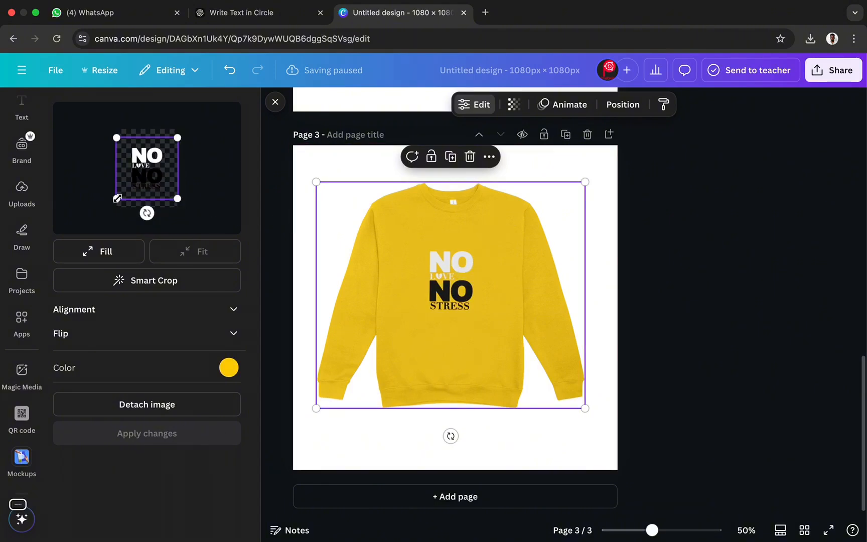
- Enlarge the "NO LOVE NO STRESS" image, move it up, center it horizontally in the print area, and apply the changes
{"action": "left_click_drag", "start_coordinate": [116, 198], "coordinate": [105, 211]}
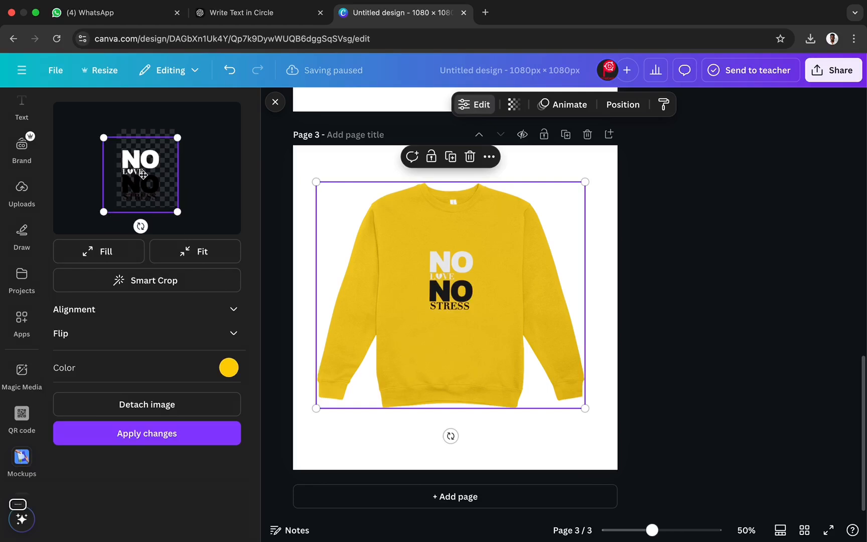
{"action": "mouse_move", "coordinate": [145, 174]}
{"action": "left_mouse_down"}
{"action": "mouse_move", "coordinate": [157, 175]}
{"action": "mouse_move", "coordinate": [148, 158]}
{"action": "left_mouse_up"}
{"action": "left_click_drag", "start_coordinate": [185, 193], "coordinate": [188, 200]}
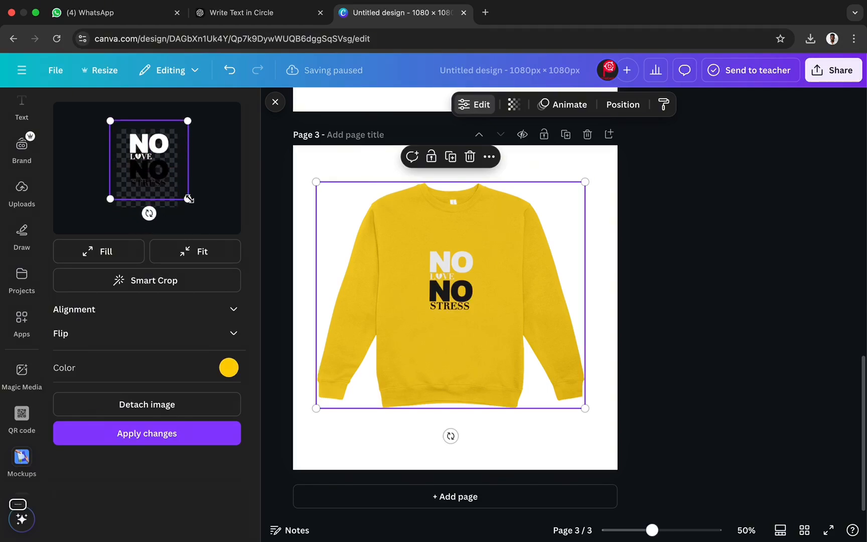
{"action": "left_click_drag", "start_coordinate": [155, 157], "coordinate": [154, 156]}
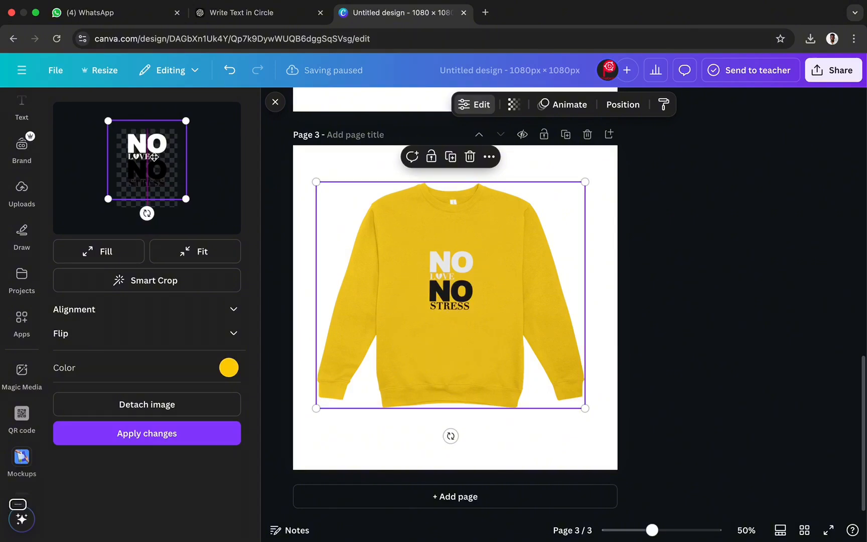
{"action": "left_click", "coordinate": [156, 434]}
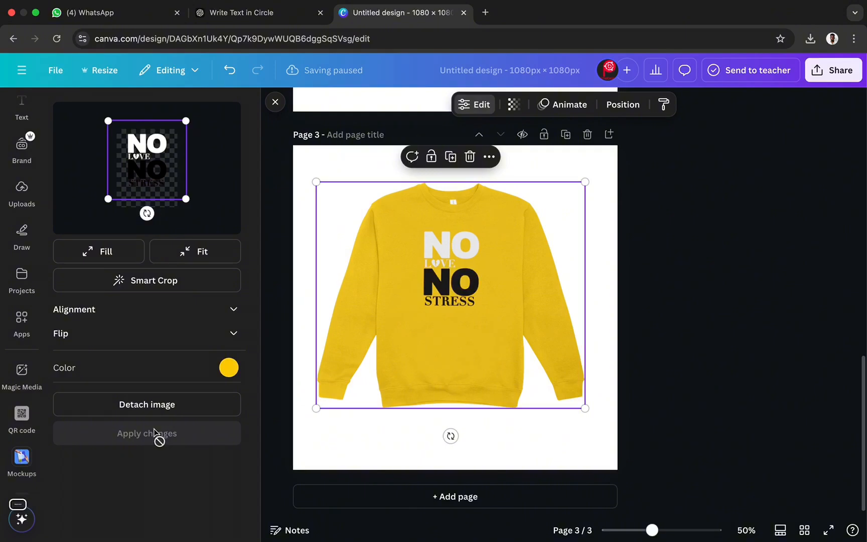
- Change the sweatshirt color to the palette red #ff034e and apply the change
{"action": "left_click", "coordinate": [228, 368]}
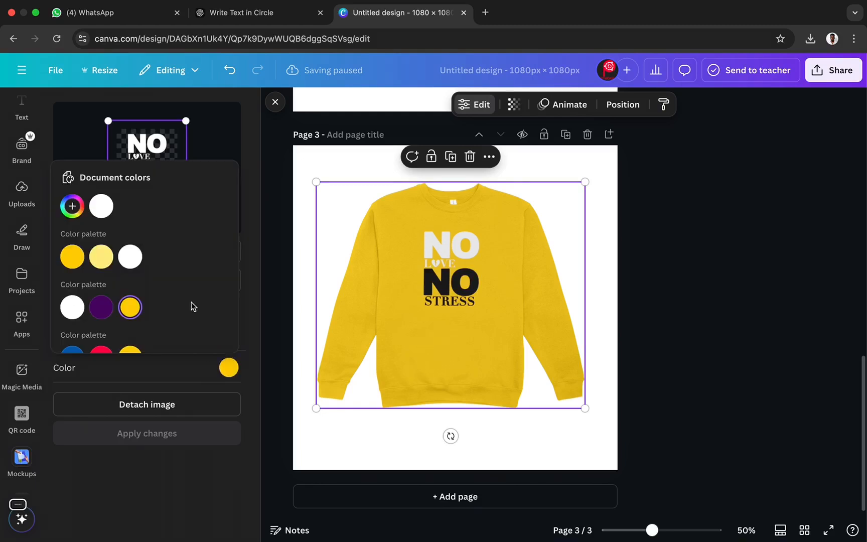
{"action": "scroll", "coordinate": [189, 306], "scroll_direction": "down", "scroll_amount": 3}
{"action": "left_click", "coordinate": [102, 289]}
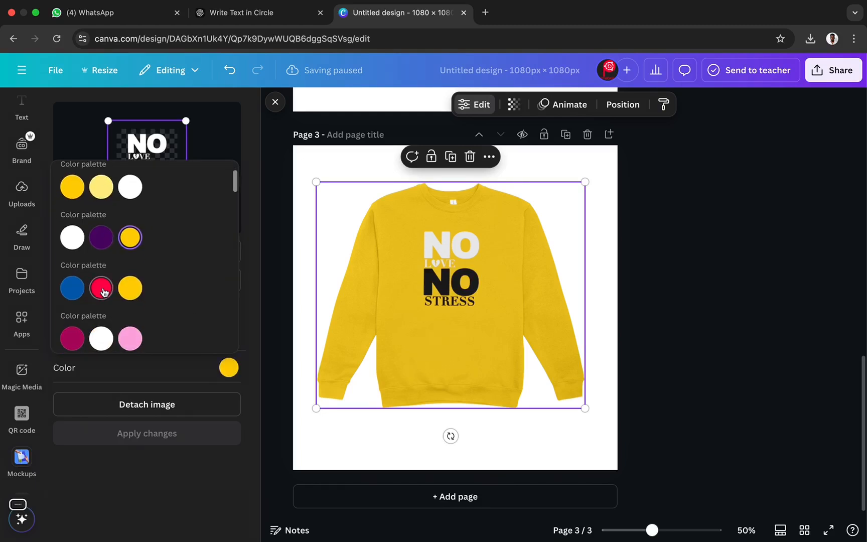
{"action": "left_click", "coordinate": [161, 437]}
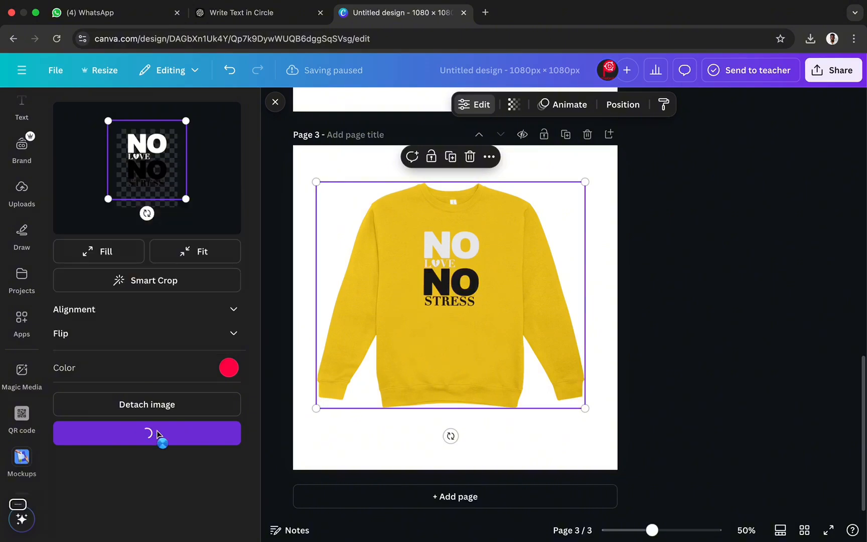